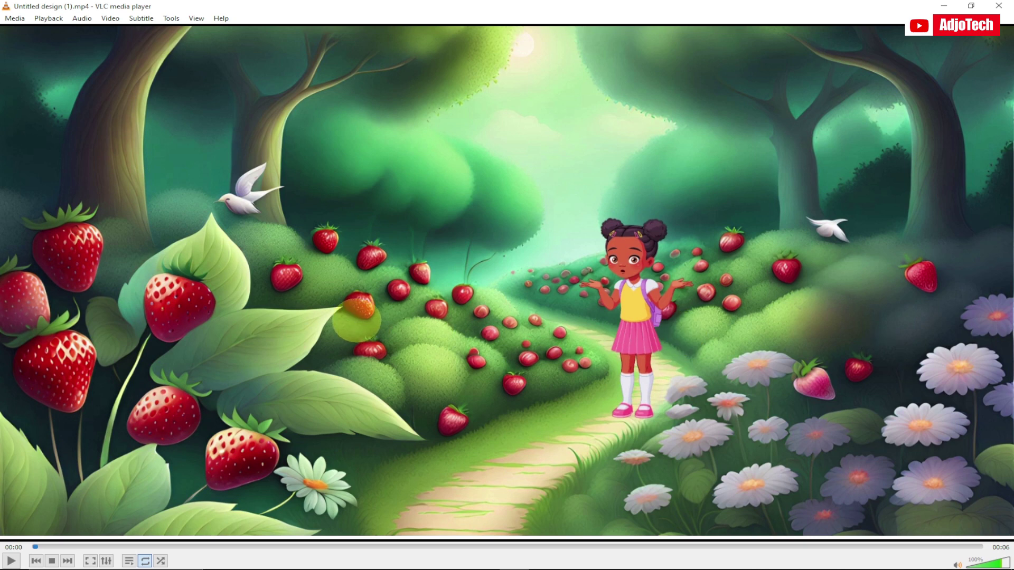
Play and pause 'Untitled design (1).mp4' in VLC, then return to the Canva home page.
key("space")
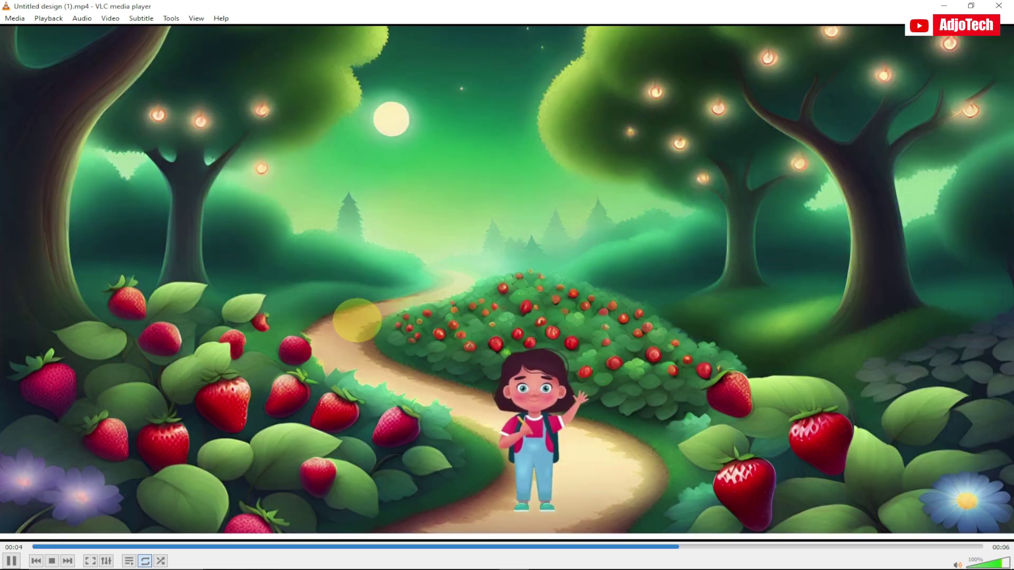
key("space")
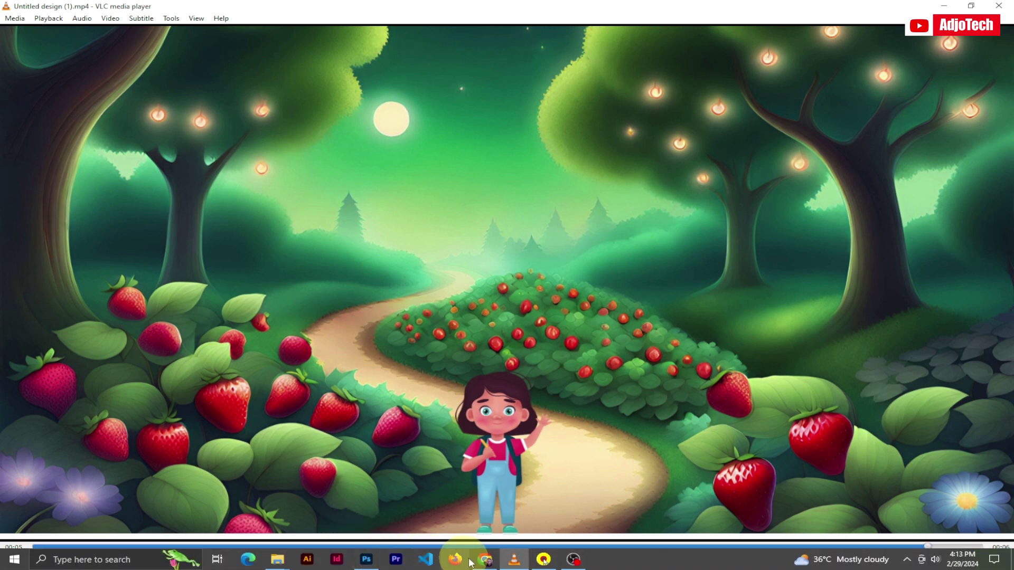
left_click(484, 559)
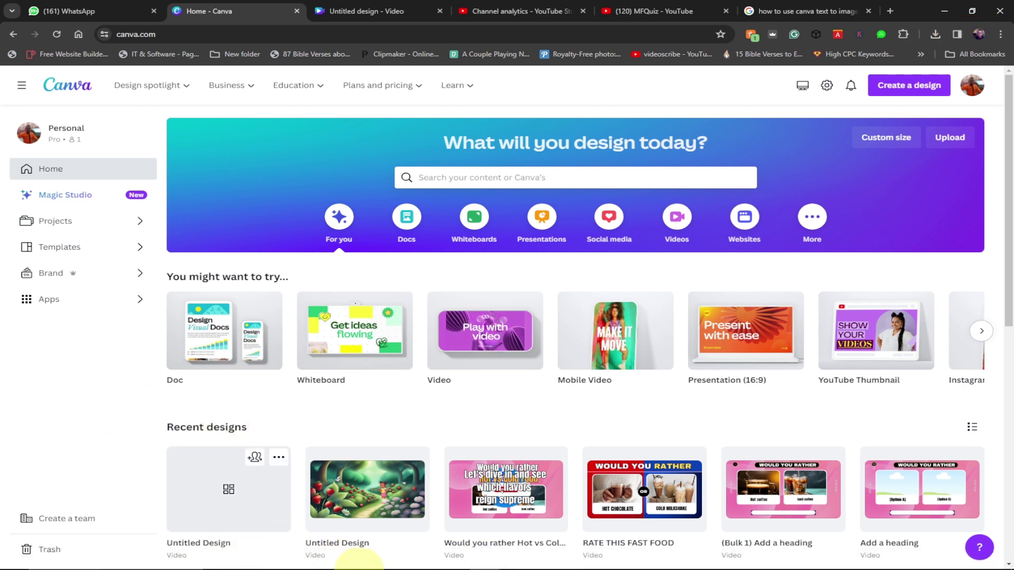
left_click(515, 565)
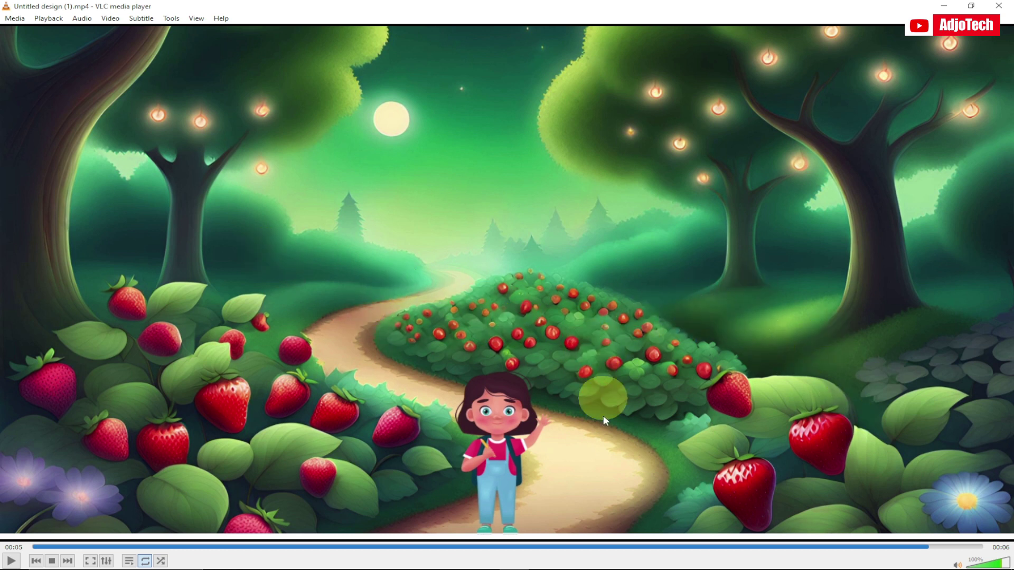
left_click(486, 561)
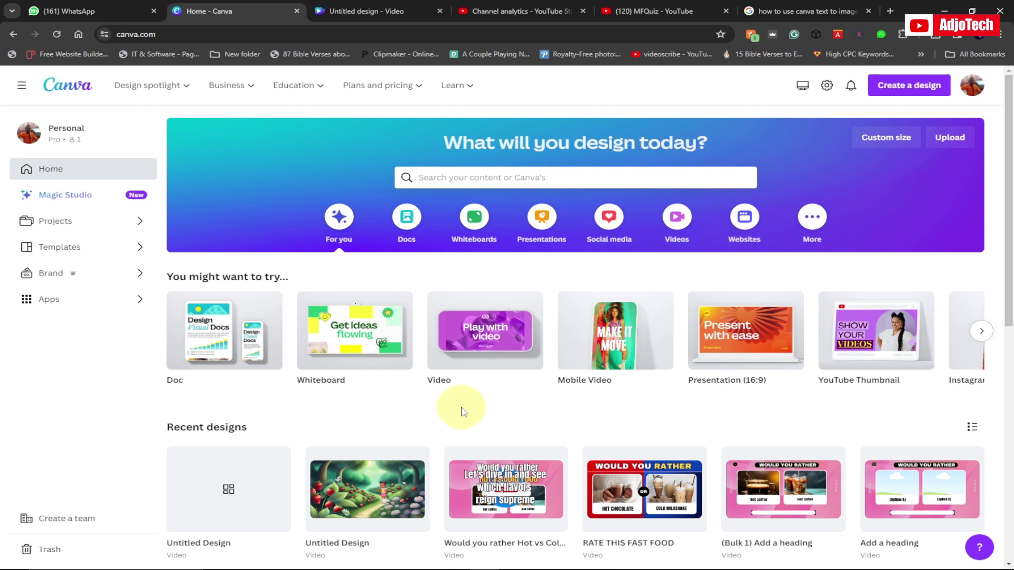
Create a blank 1920 × 1080 video design and open the Magic Media app from an apps search.
mouse_move(451, 413)
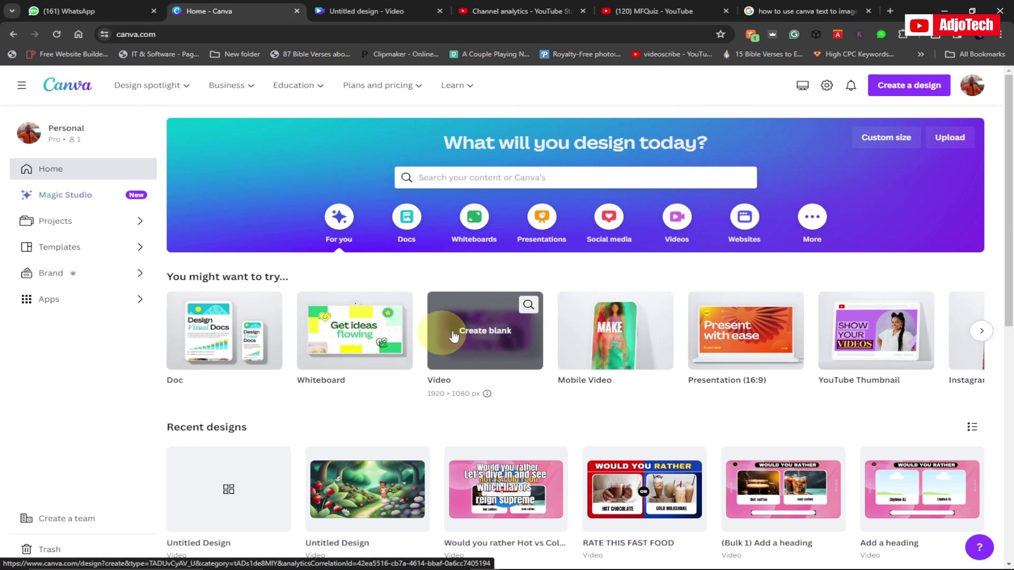
left_click(477, 332)
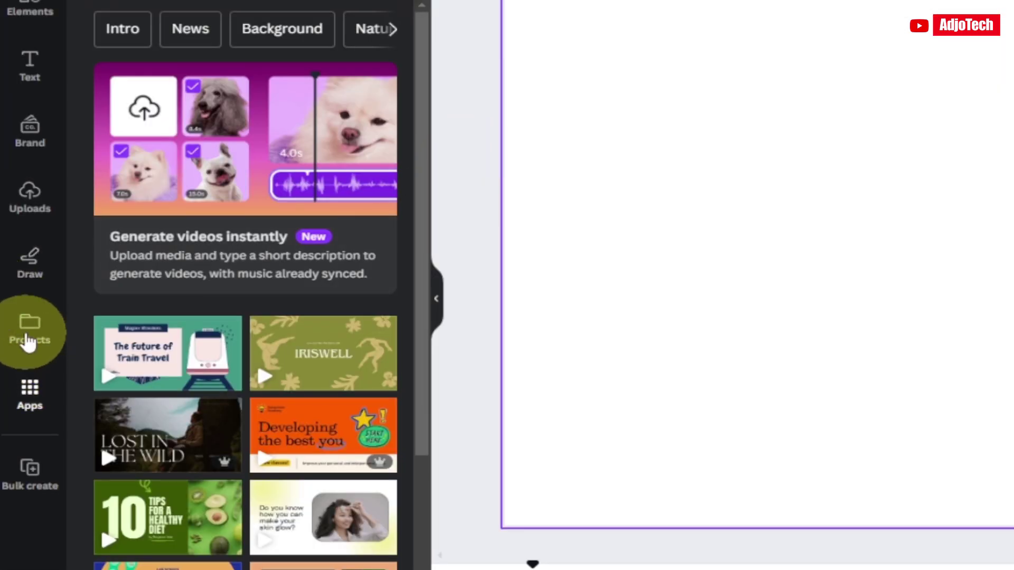
left_click(28, 407)
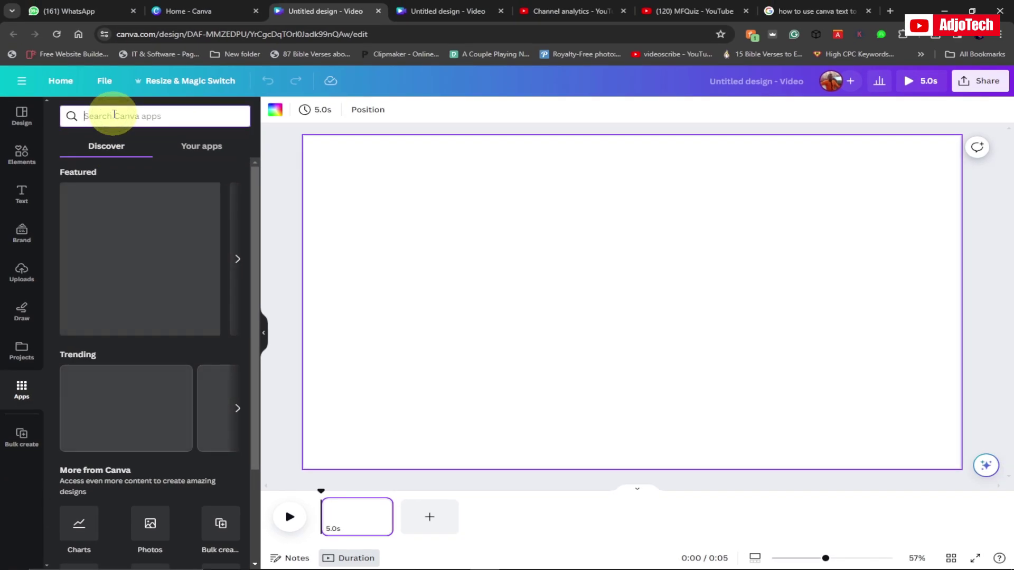
type("magi")
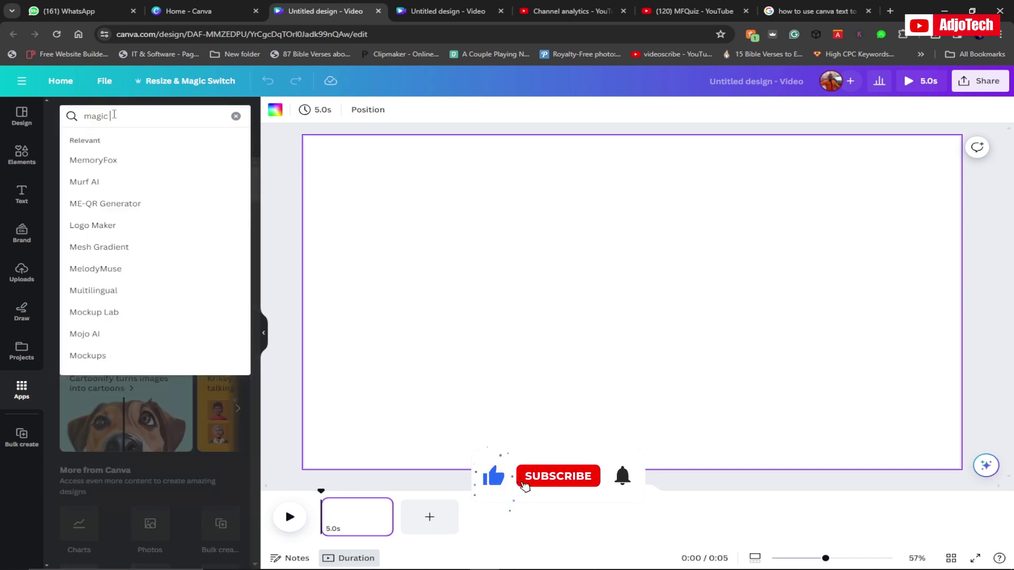
type("c media")
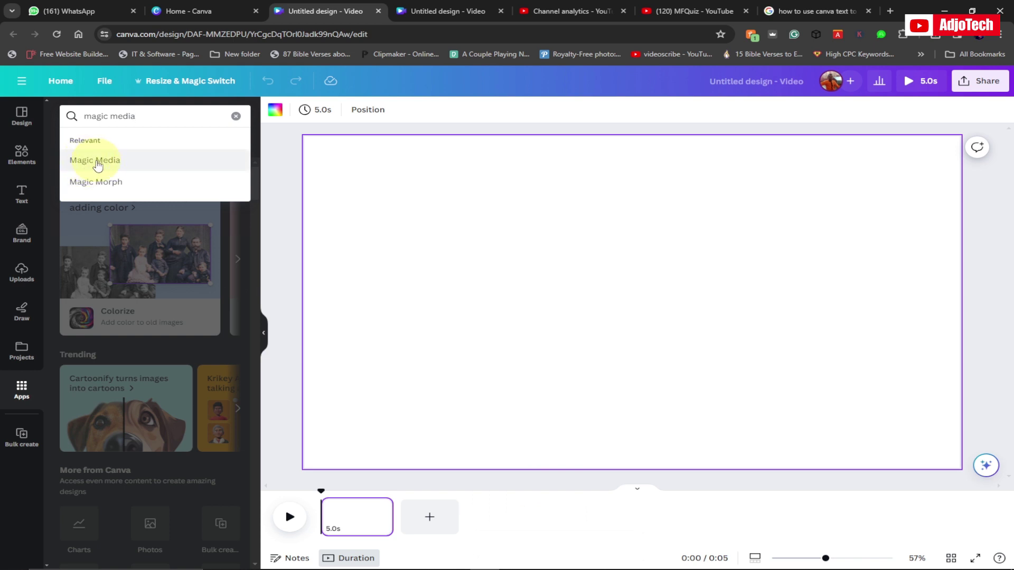
left_click(97, 166)
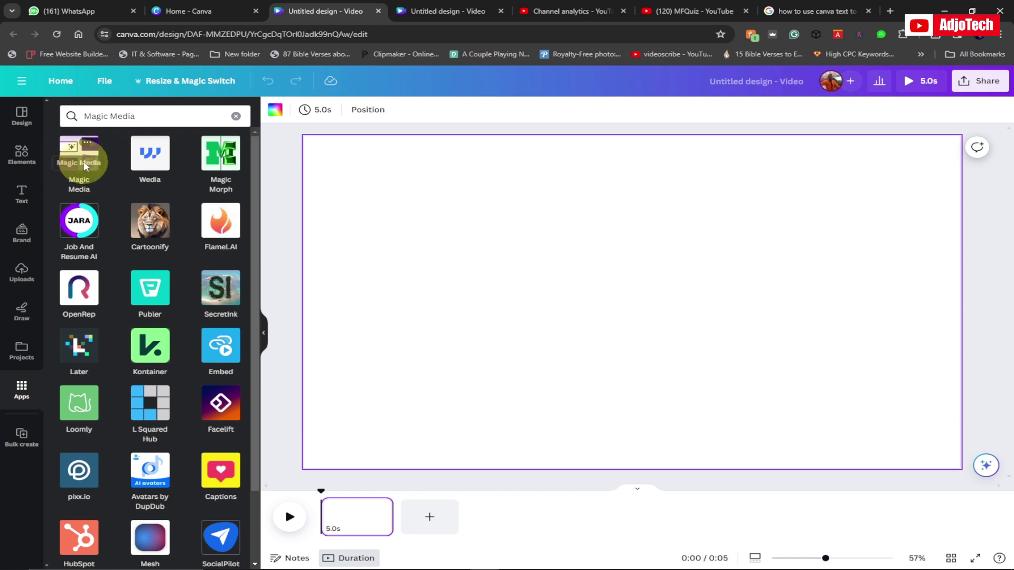
left_click(87, 157)
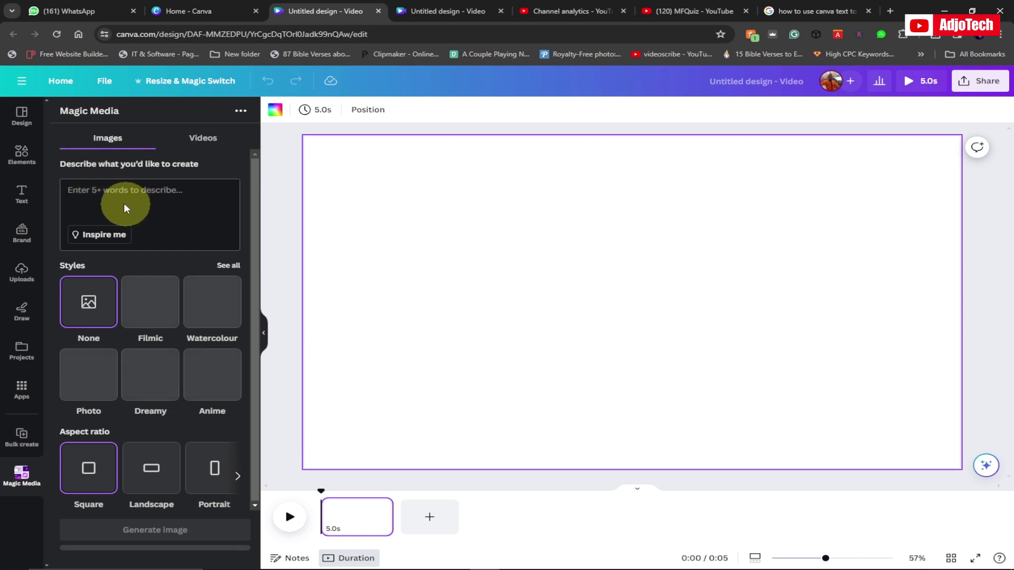
Paste the prompt 'path in green garden, flowers, birds, trees, strawberries, fruits' into the description box.
left_click(93, 193)
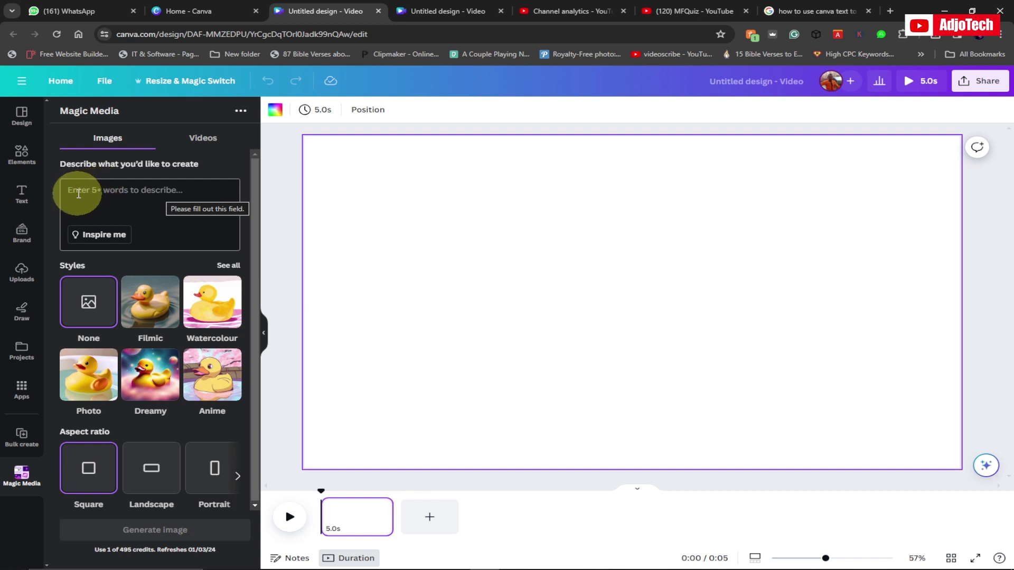
right_click(78, 194)
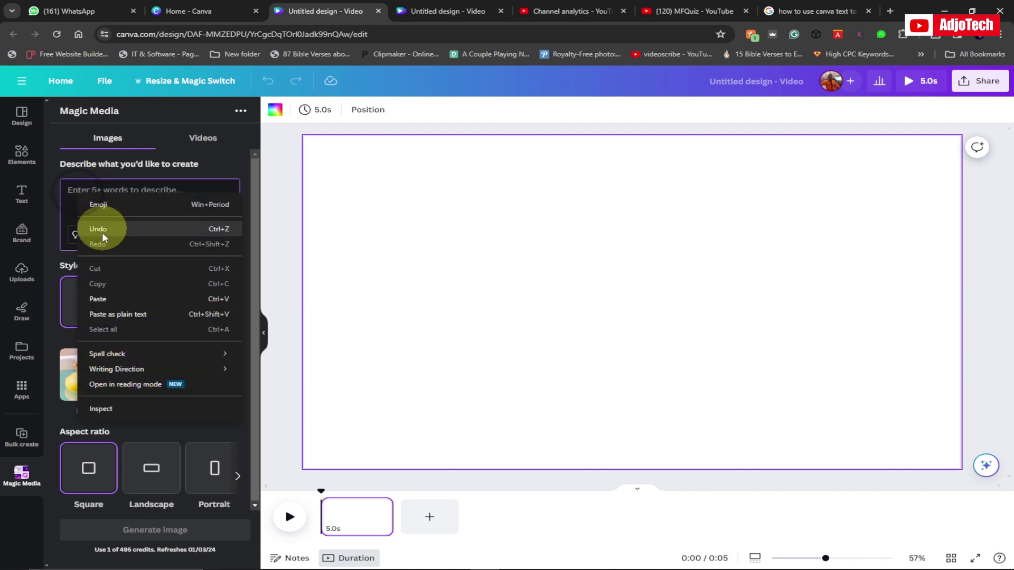
left_click(113, 300)
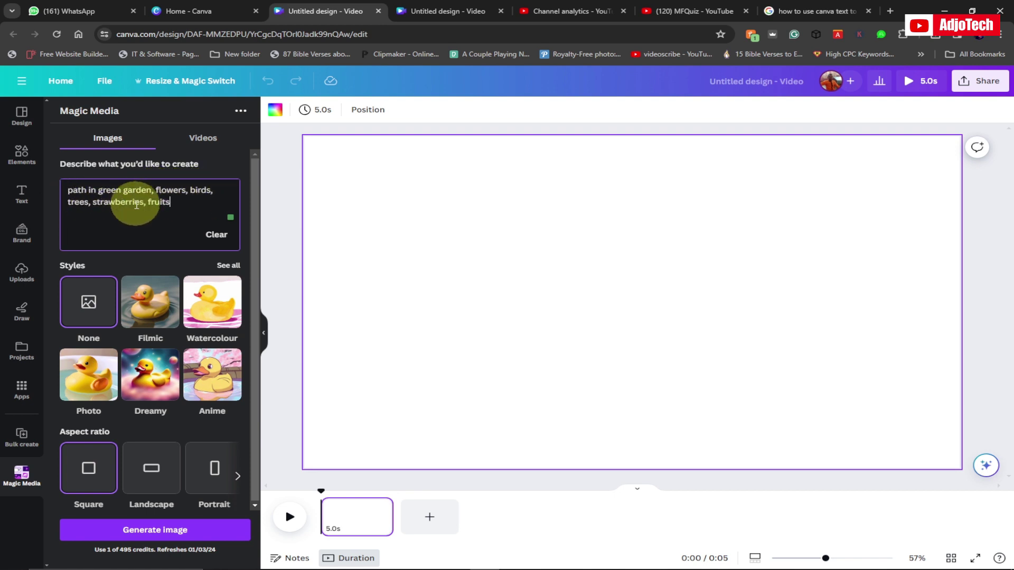
left_click_drag(200, 204, 64, 190)
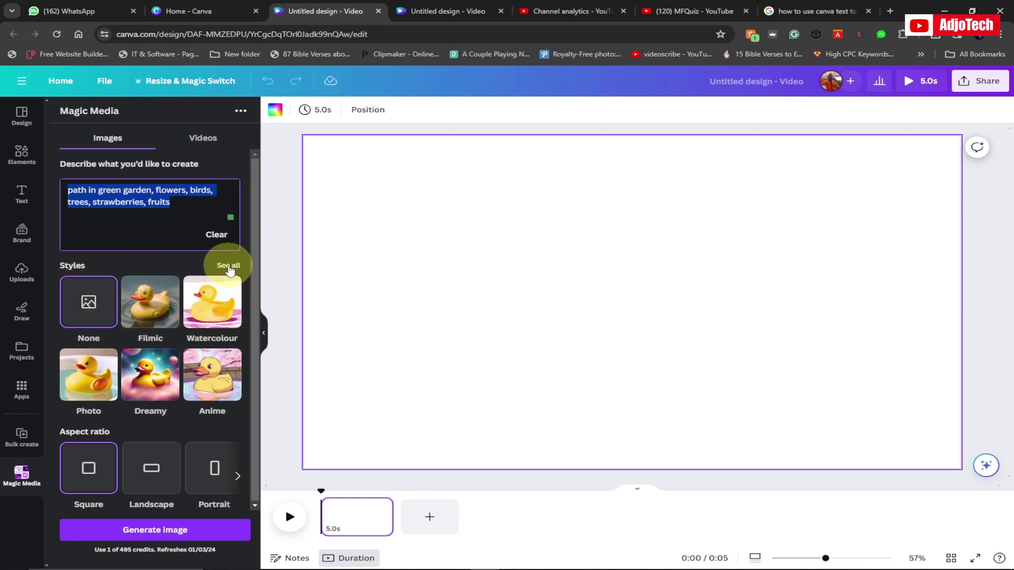
After browsing all styles, choose the Dreamy style and the Landscape aspect ratio.
left_click(228, 267)
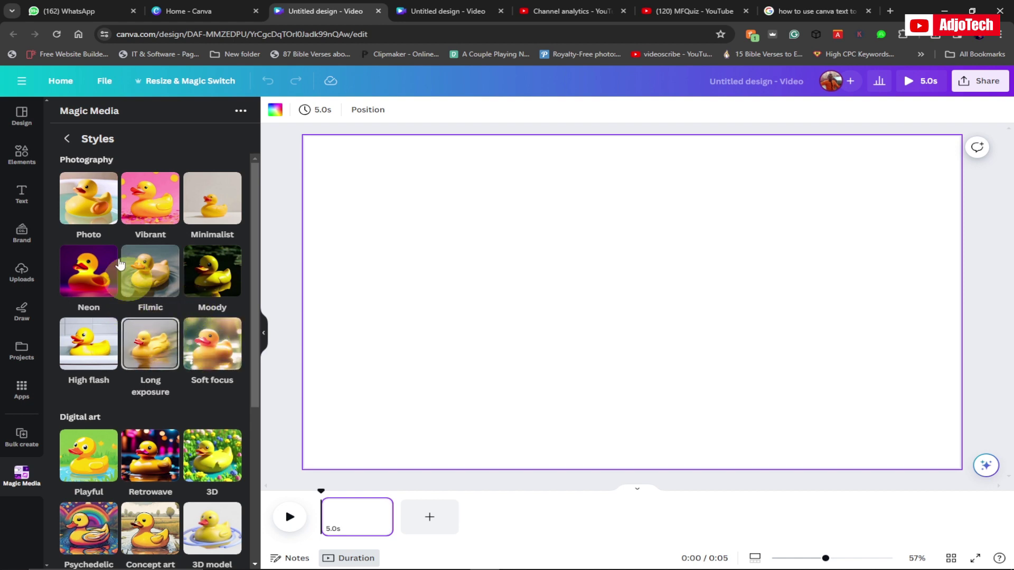
left_click(66, 142)
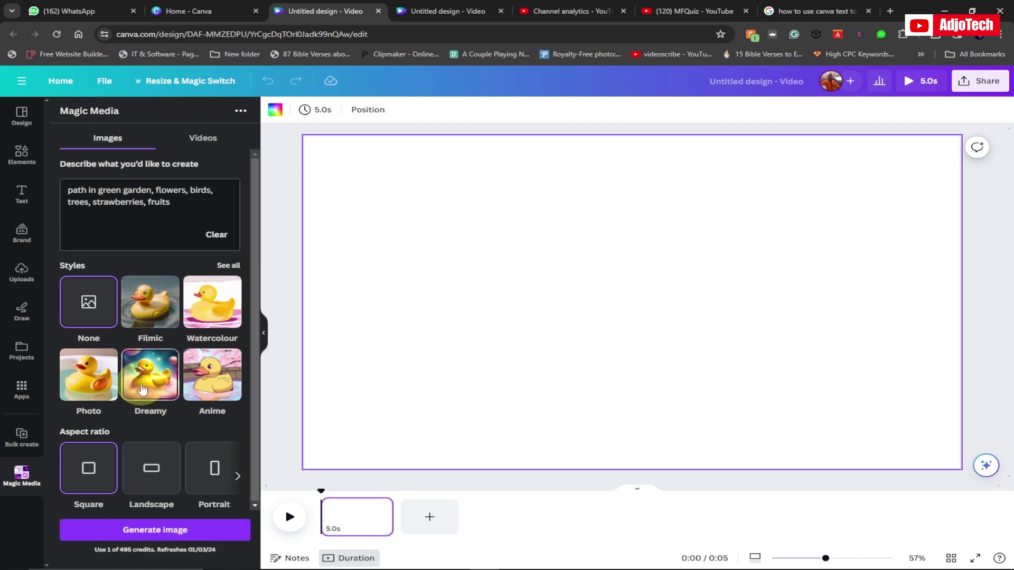
left_click(146, 394)
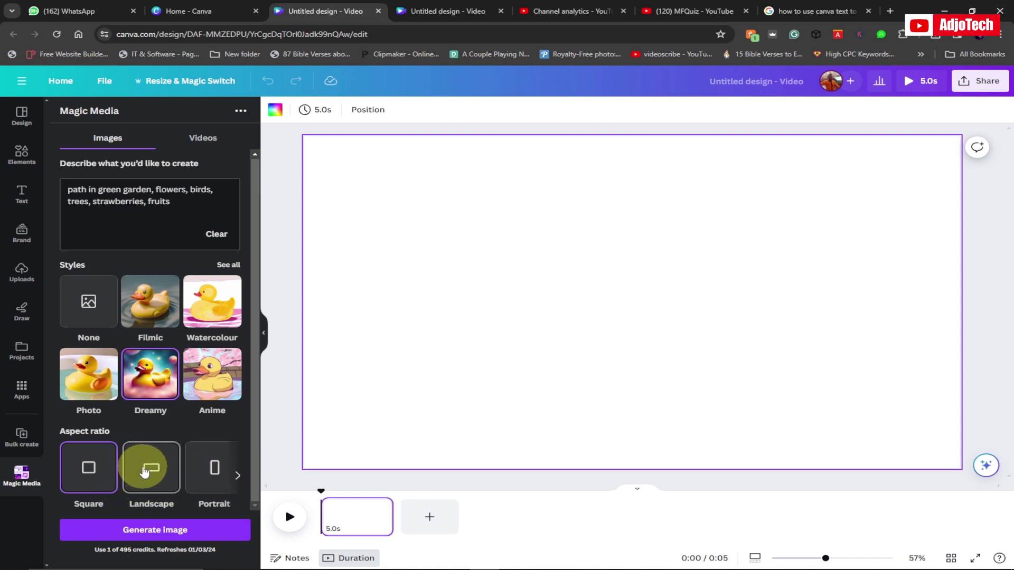
left_click(147, 468)
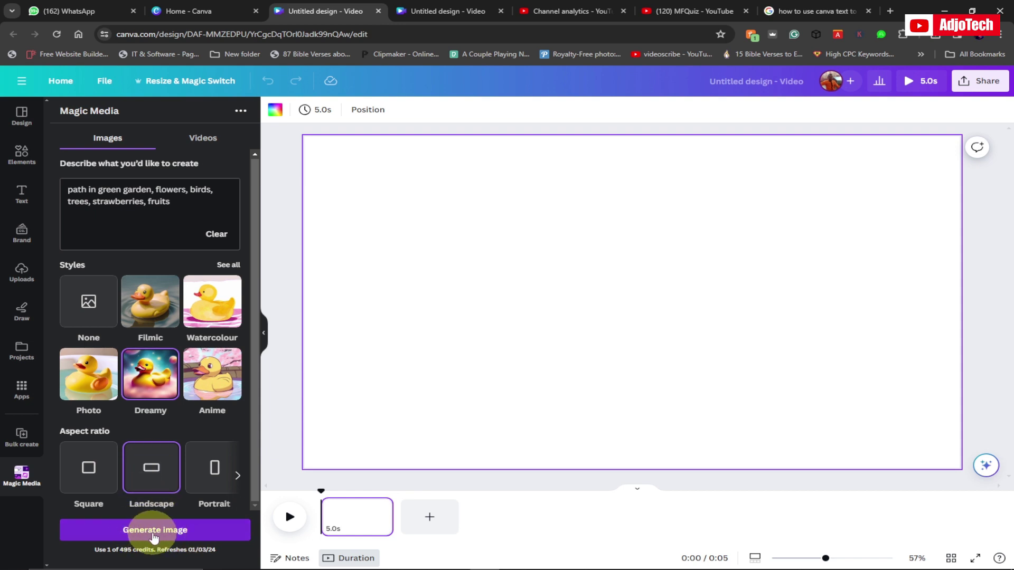
Generate the four dreamy garden-path images and add the first result to the video page.
left_click(152, 533)
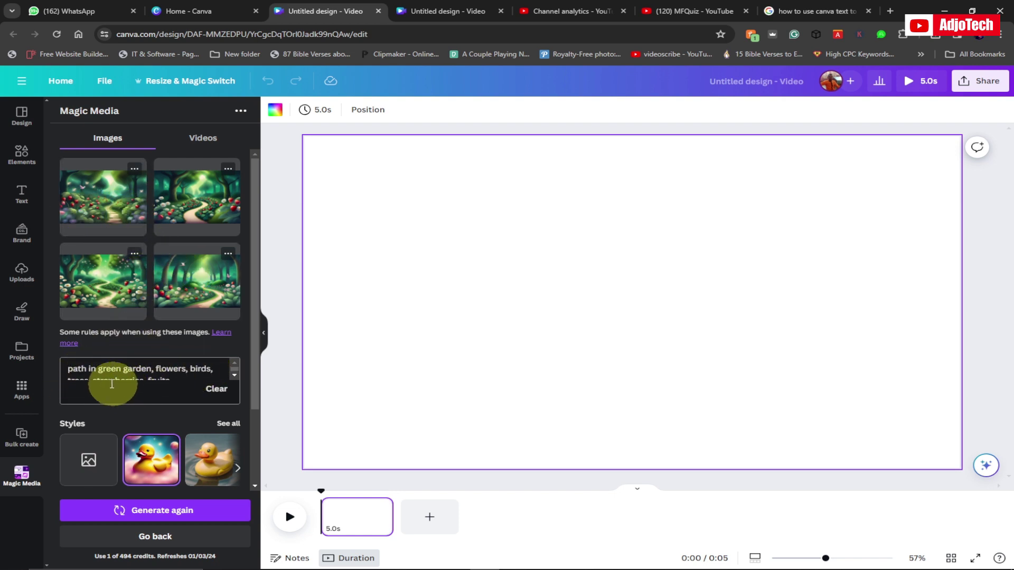
scroll(109, 378, "down", 1)
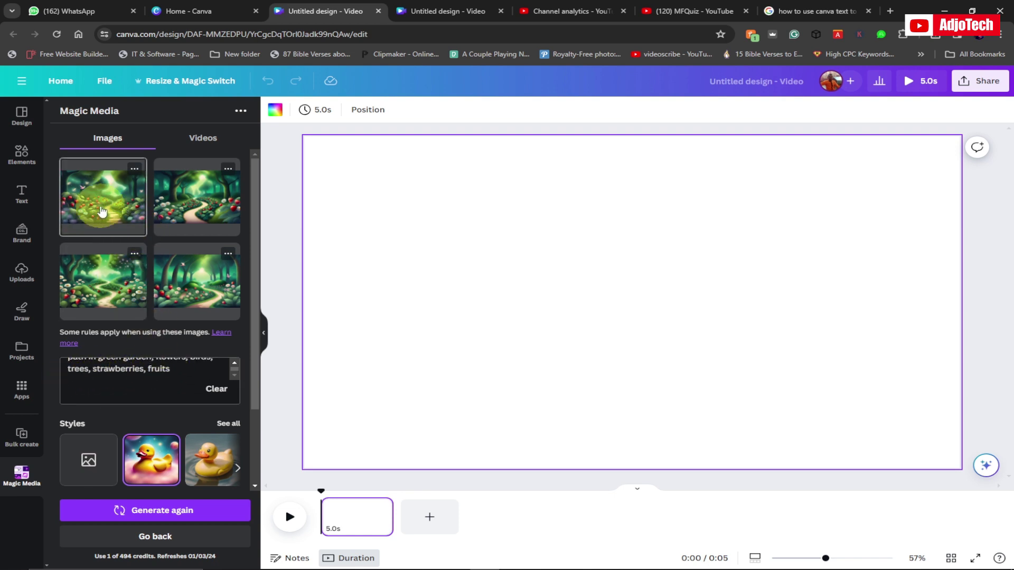
left_click(110, 209)
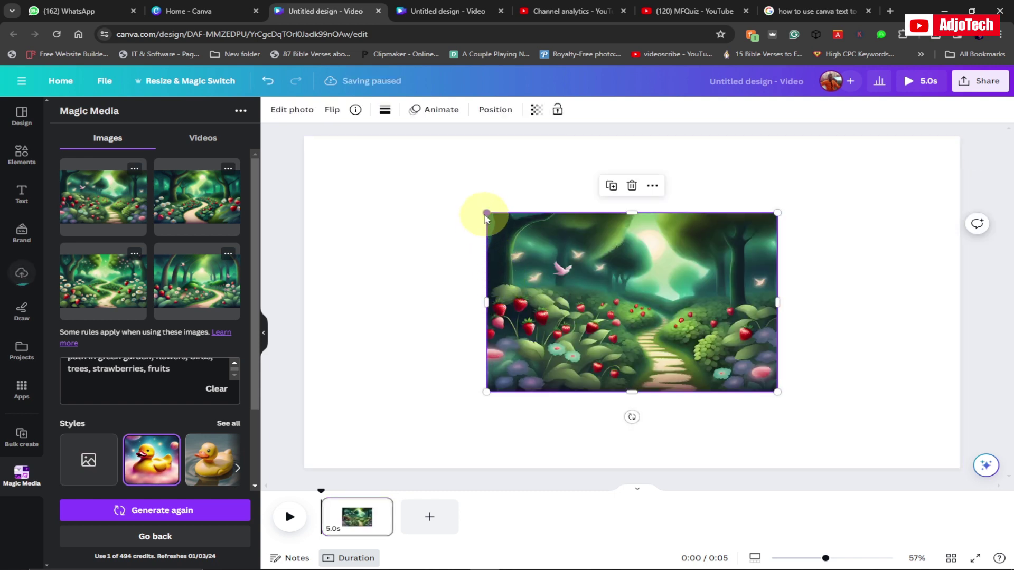
Stretch the garden image by its corner and edge handles until it fills the 1920 × 1080 page.
left_click_drag(486, 213, 316, 158)
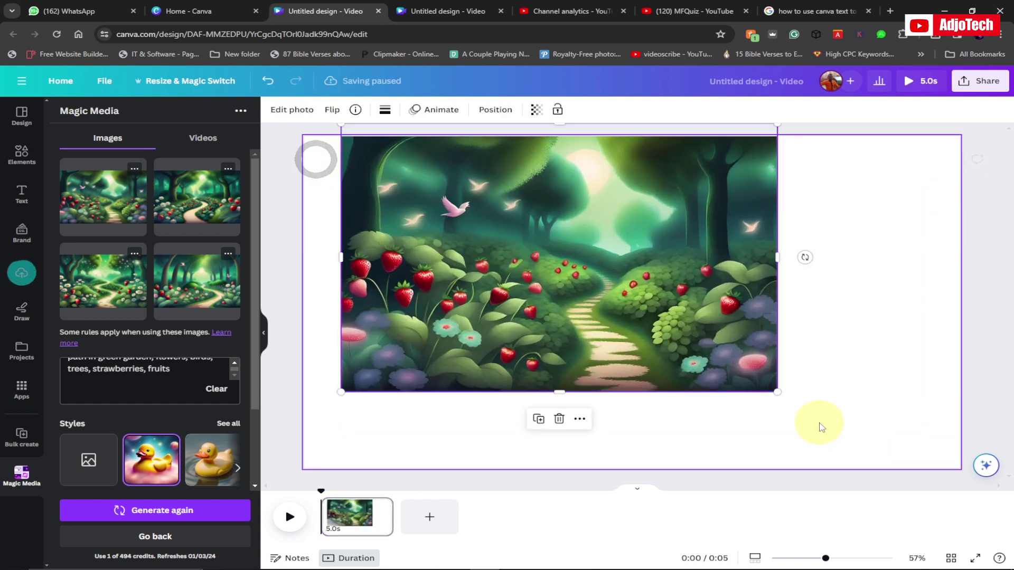
left_click_drag(776, 391, 898, 461)
left_click_drag(898, 463, 897, 463)
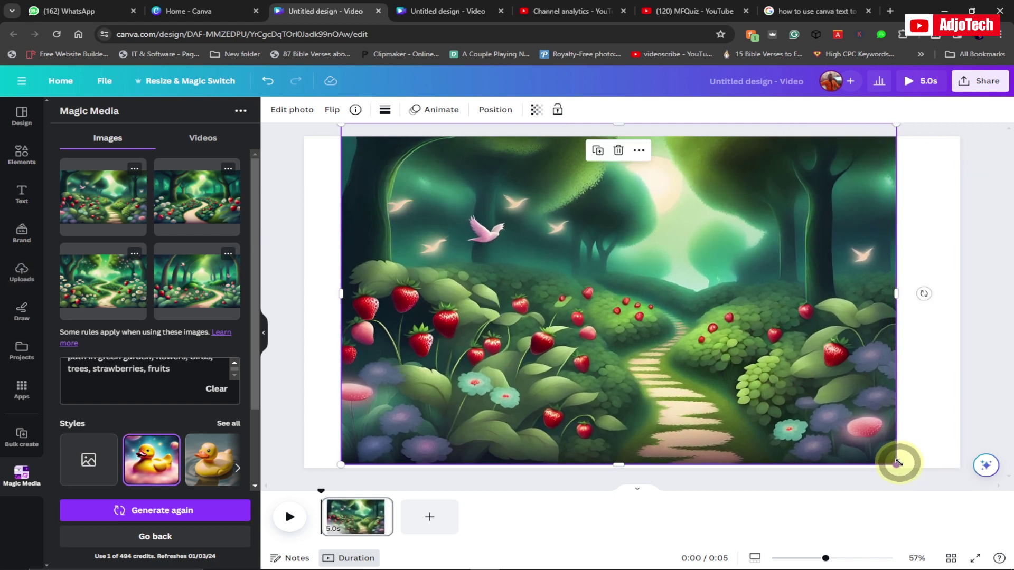
left_click_drag(897, 297, 960, 296)
left_click_drag(338, 294, 301, 291)
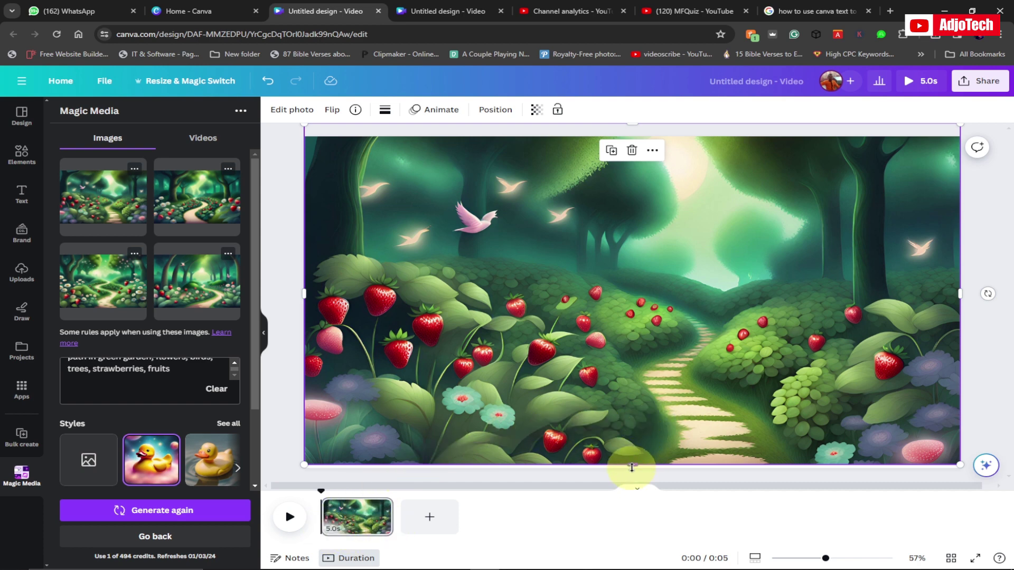
left_click_drag(632, 469, 633, 472)
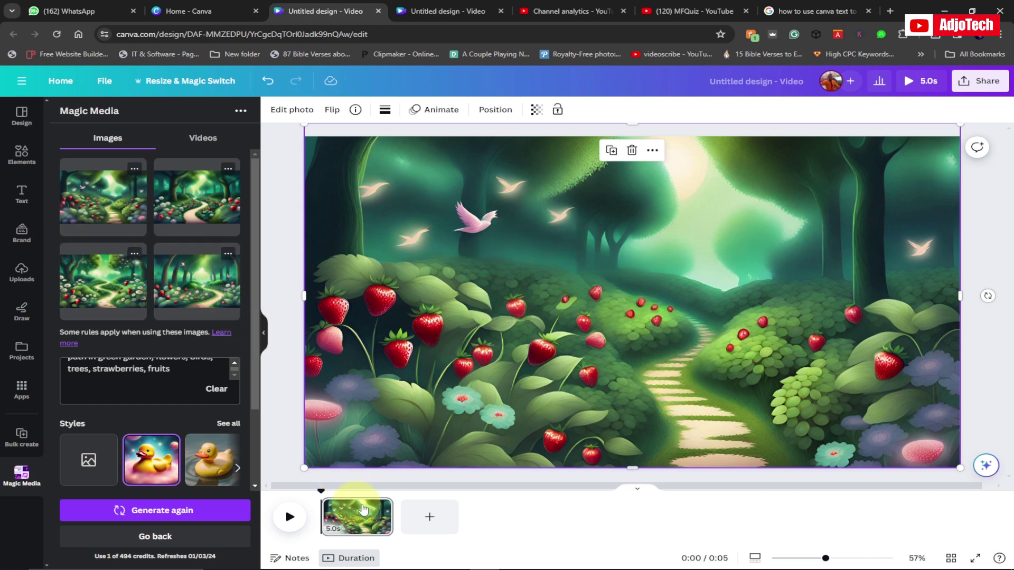
Add a second page, place the second generated forest image on it, and stretch it to fill.
left_click(430, 517)
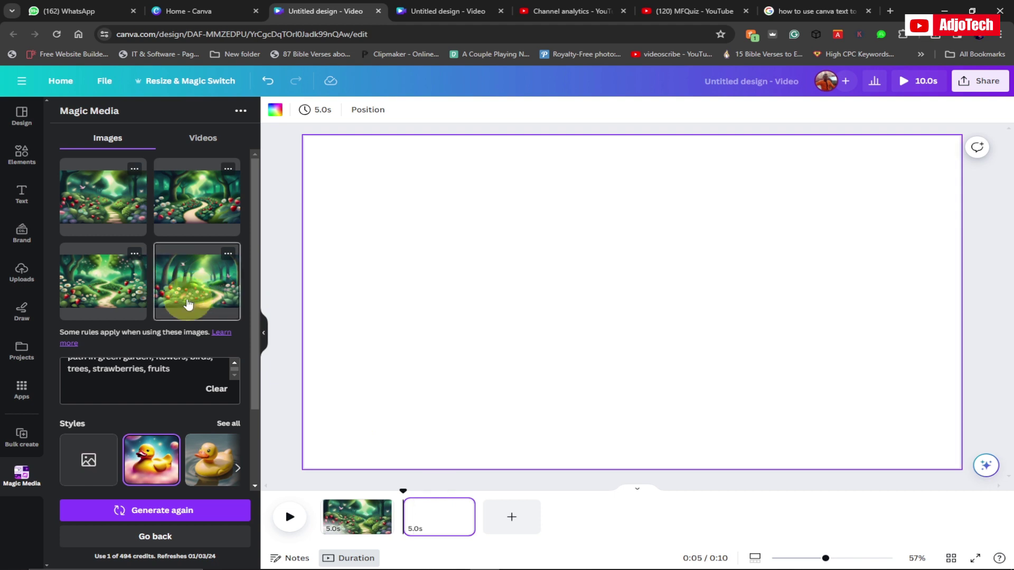
left_click(197, 212)
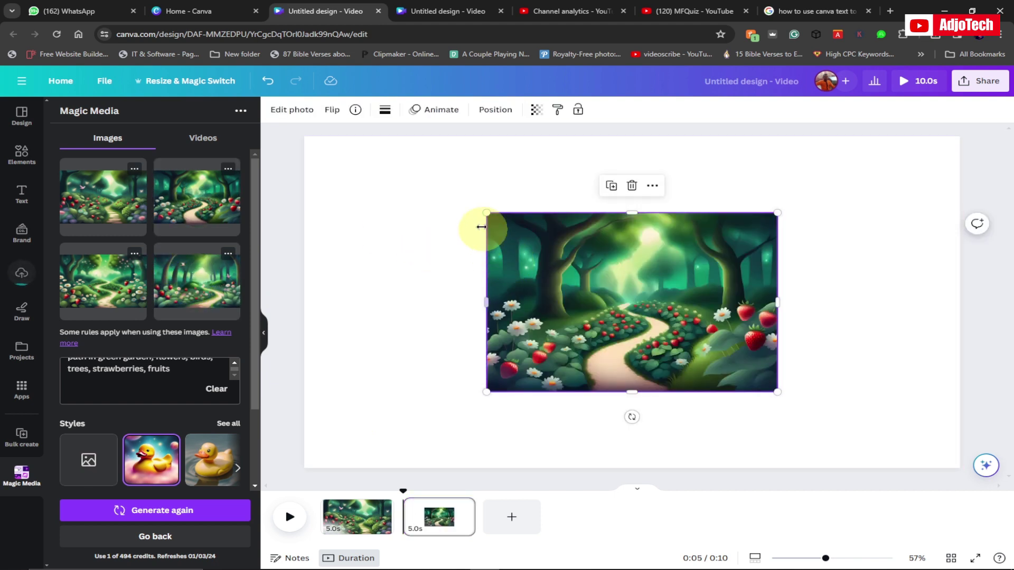
left_click_drag(484, 214, 308, 165)
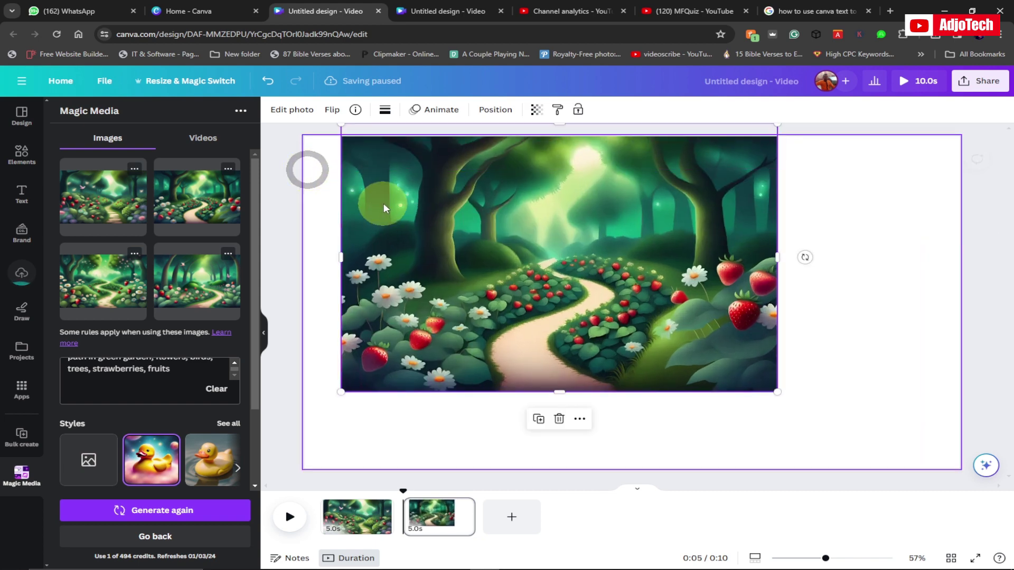
left_click_drag(349, 216, 339, 219)
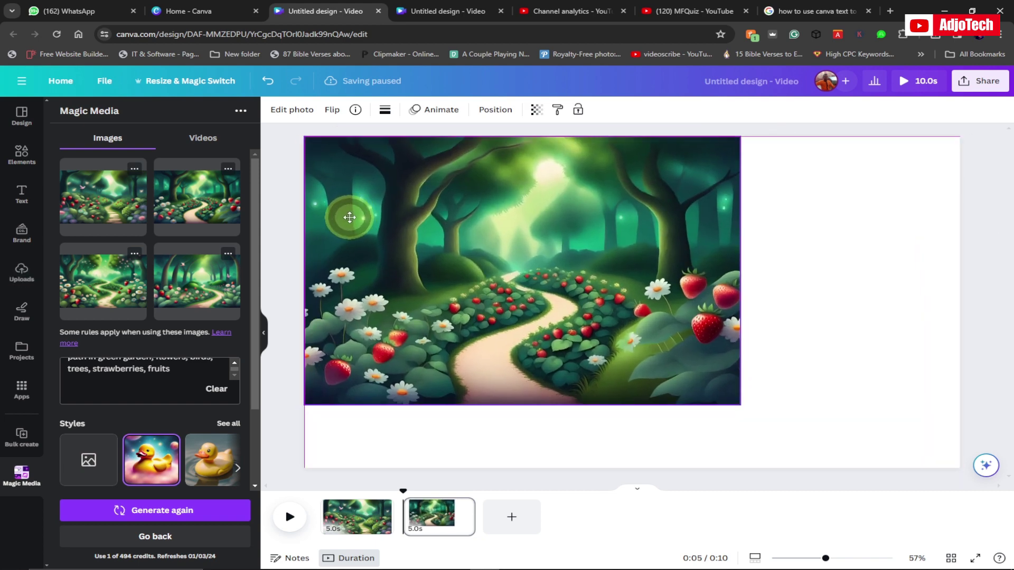
left_click_drag(740, 270, 964, 270)
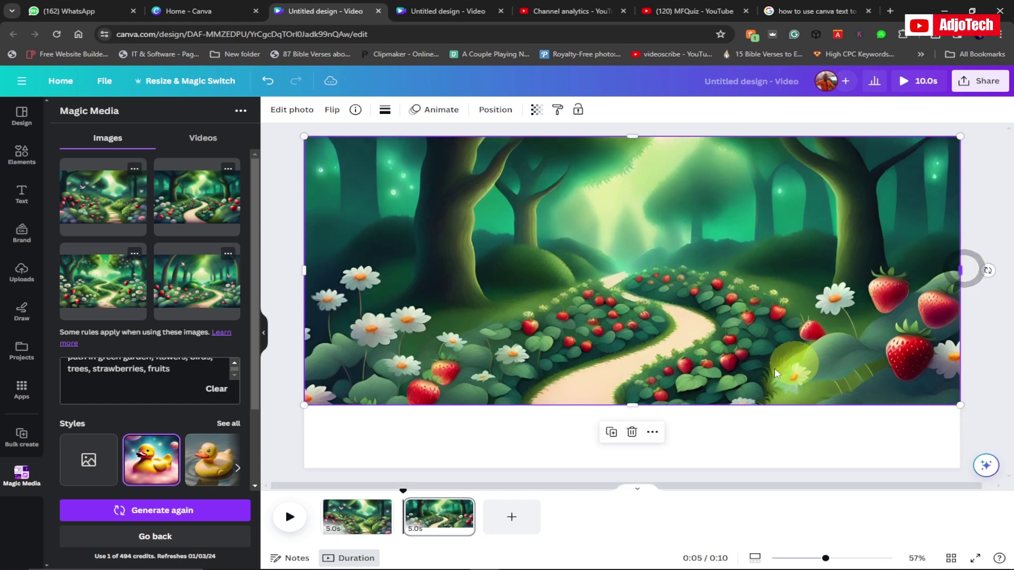
left_click_drag(633, 404, 632, 470)
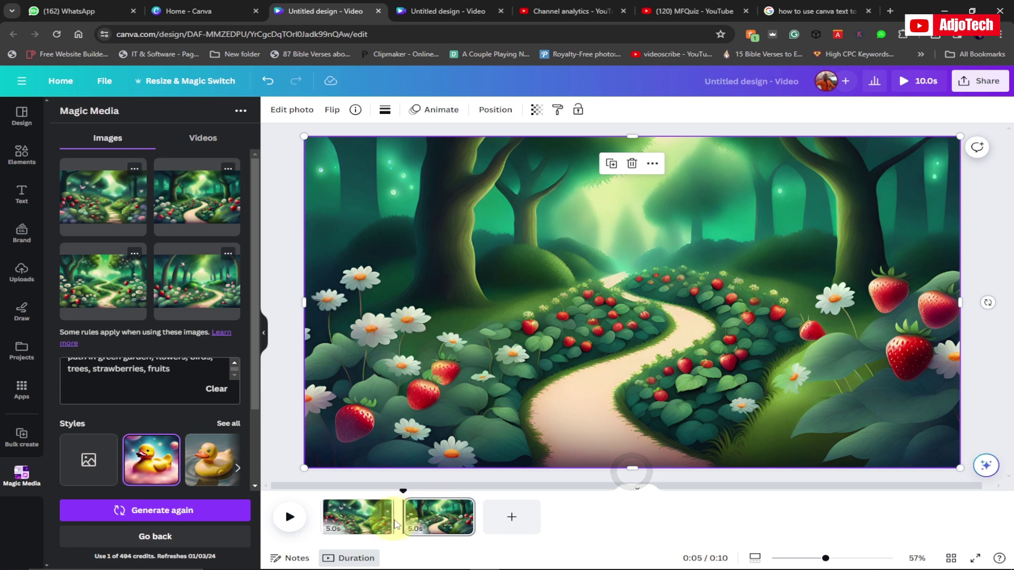
Apply a Colour Wipe transition between pages 1 and 2, wiping to the right.
left_click(406, 528)
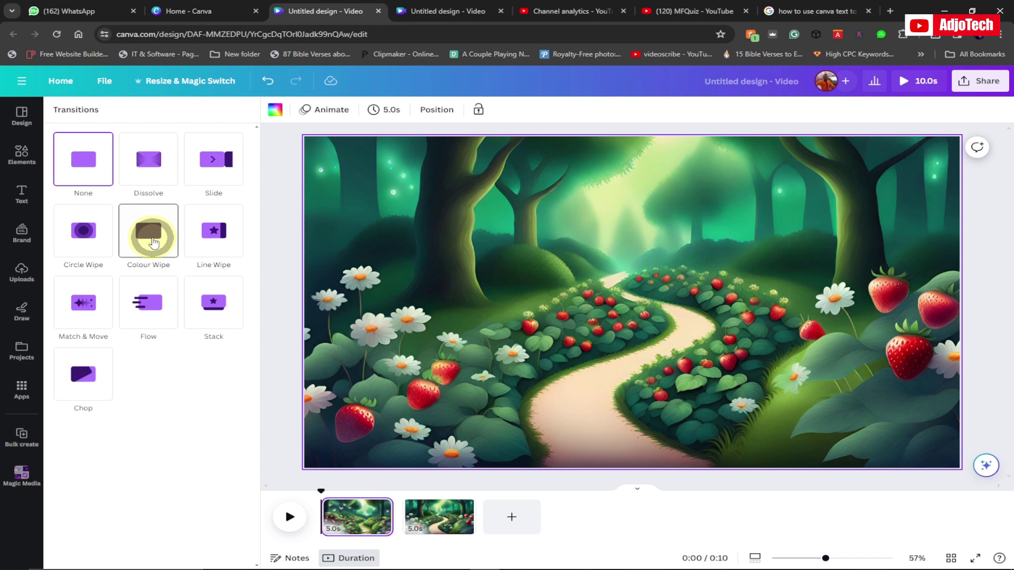
left_click(154, 242)
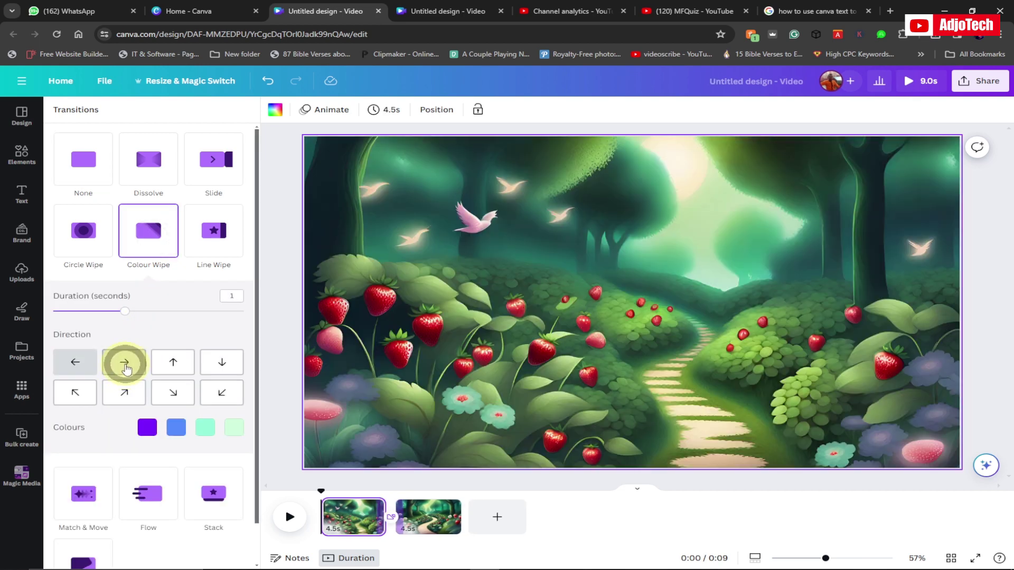
left_click(125, 363)
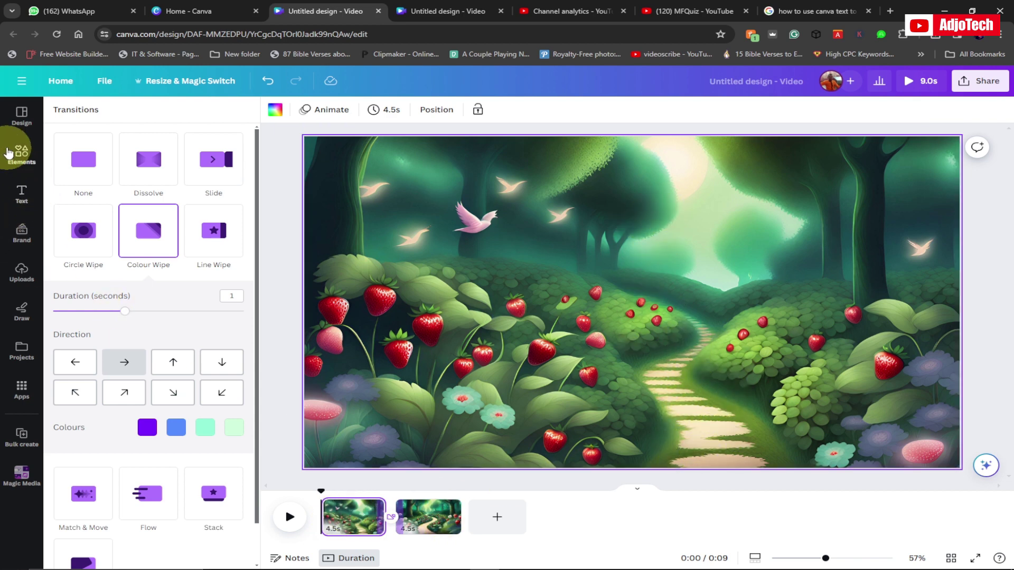
Search element graphics for 'school girl' and add the yellow-shirt, pink-skirt girl to page 1.
left_click(20, 154)
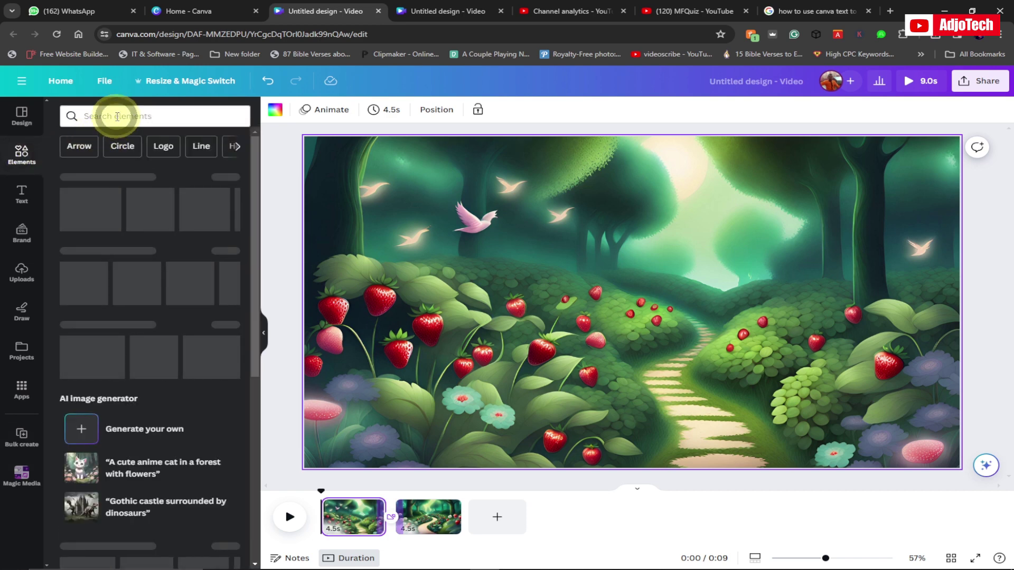
left_click(117, 116)
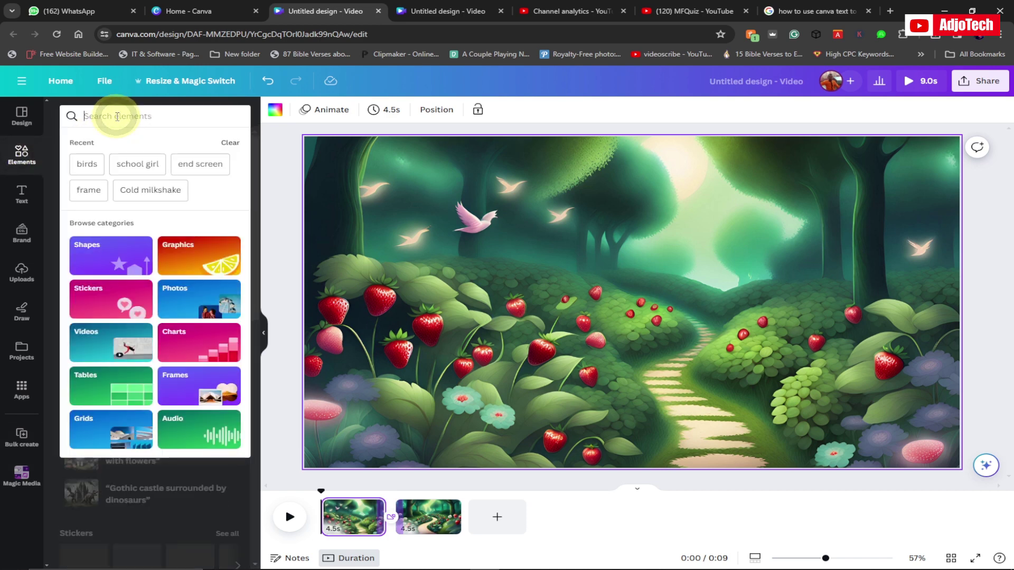
left_click(132, 165)
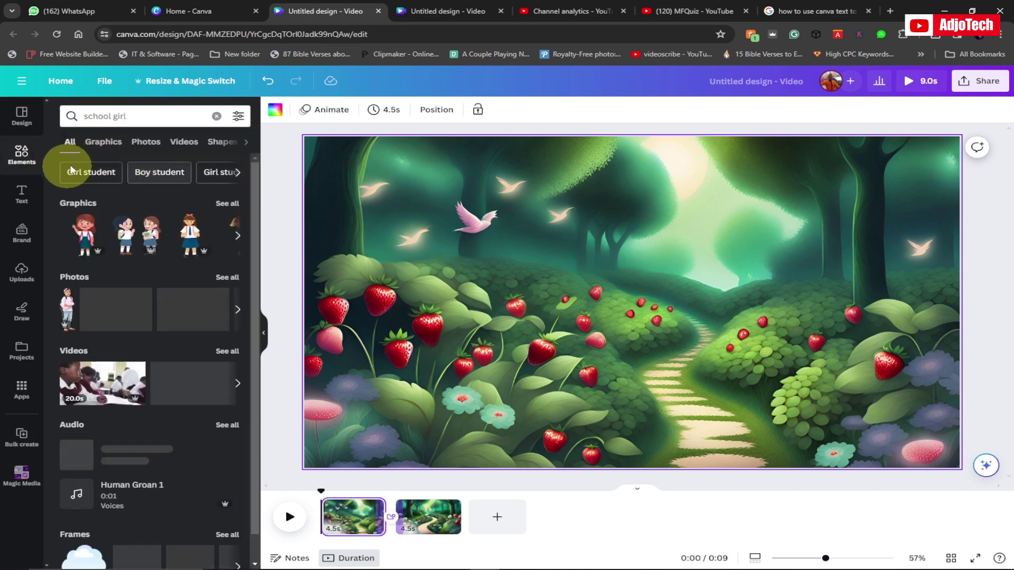
left_click(103, 142)
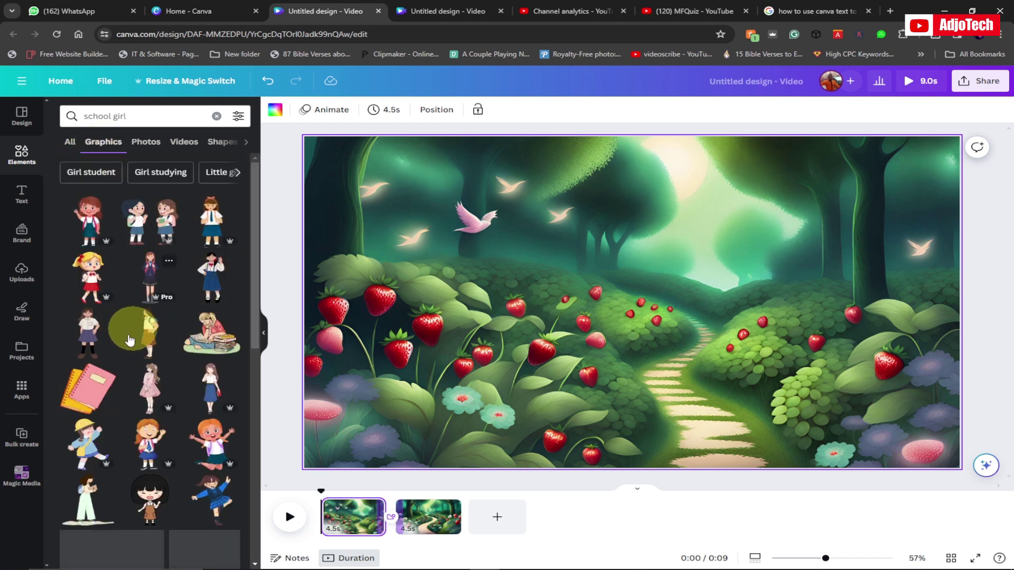
scroll(175, 390, "down", 2)
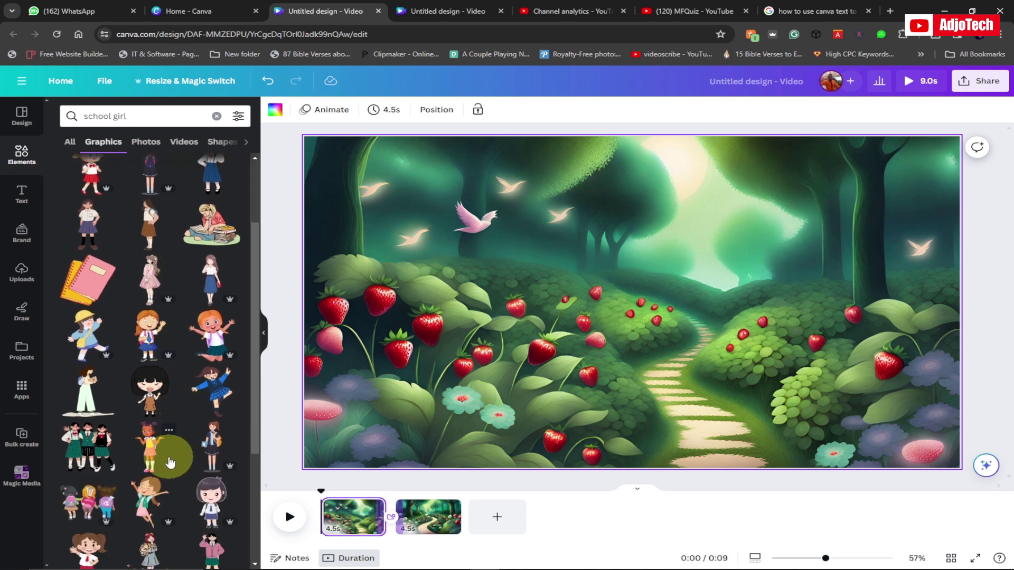
left_click(148, 450)
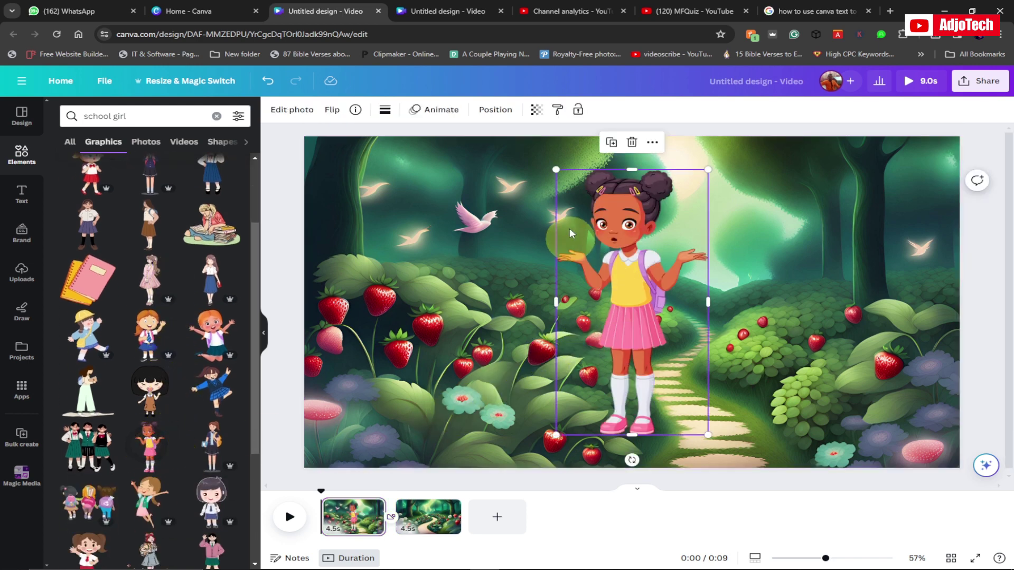
Shrink the schoolgirl and position her on the garden path just right of centre.
left_click_drag(553, 171, 623, 283)
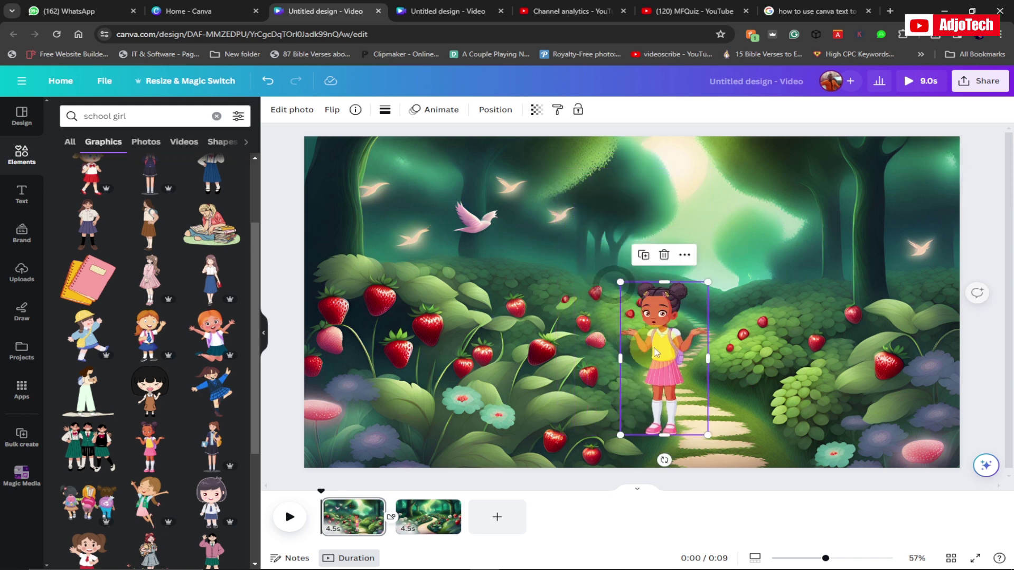
left_click(670, 337)
left_click_drag(670, 337, 684, 307)
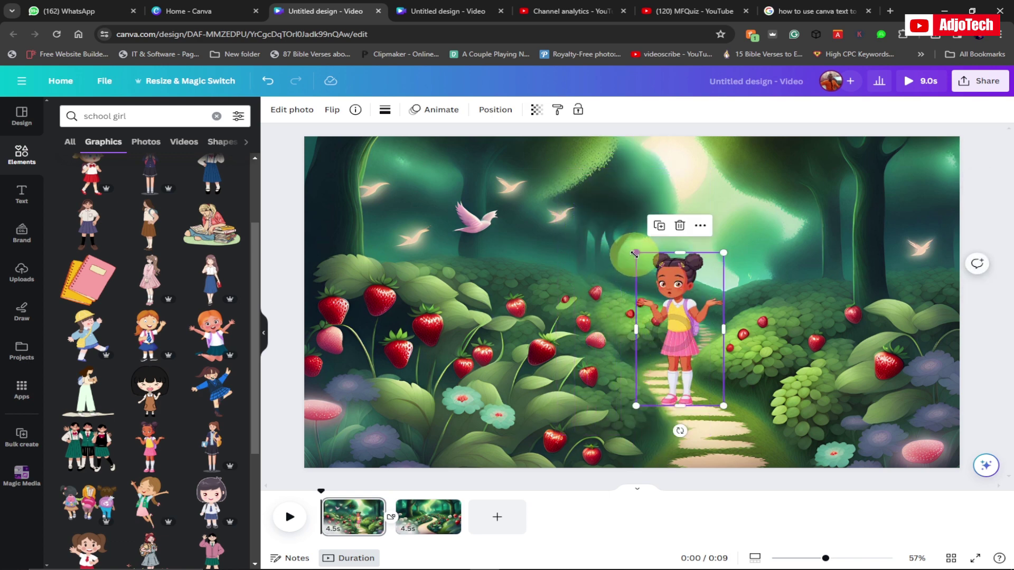
left_click_drag(634, 254, 657, 289)
mouse_move(693, 323)
left_mouse_down()
mouse_move(672, 300)
mouse_move(676, 321)
left_mouse_up()
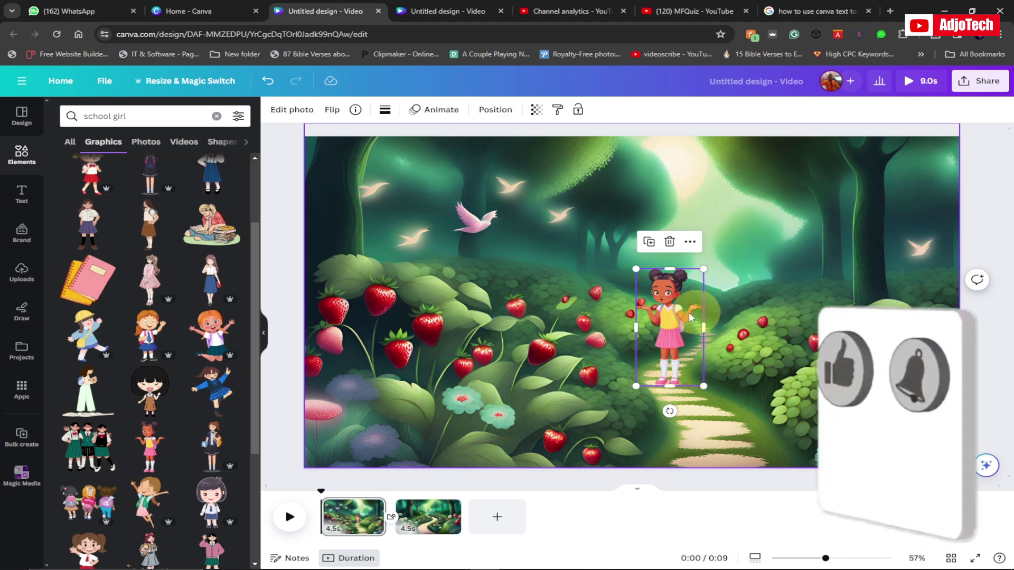
left_click_drag(690, 317, 686, 317)
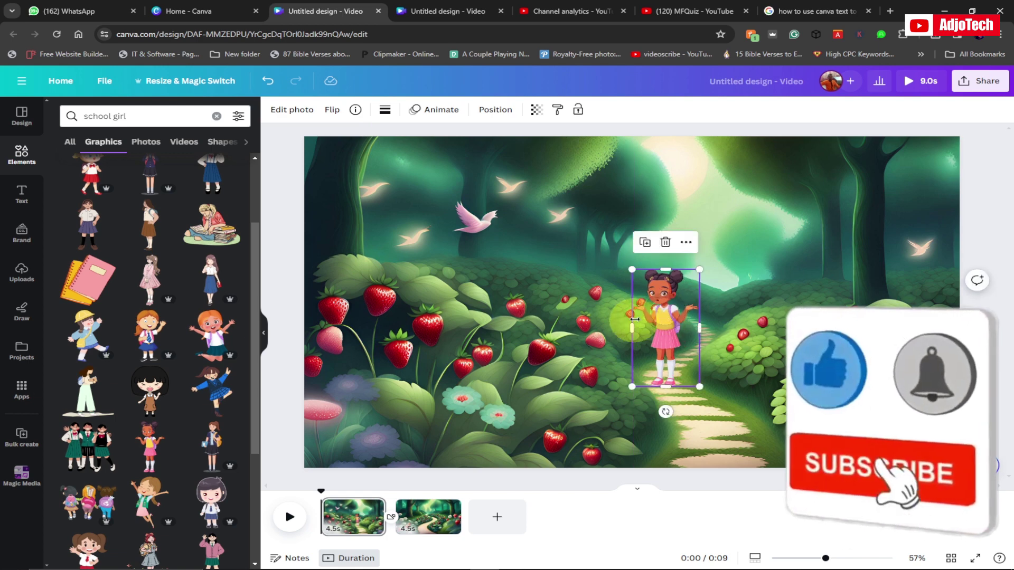
mouse_move(663, 315)
left_mouse_down()
mouse_move(667, 327)
mouse_move(667, 315)
left_mouse_up()
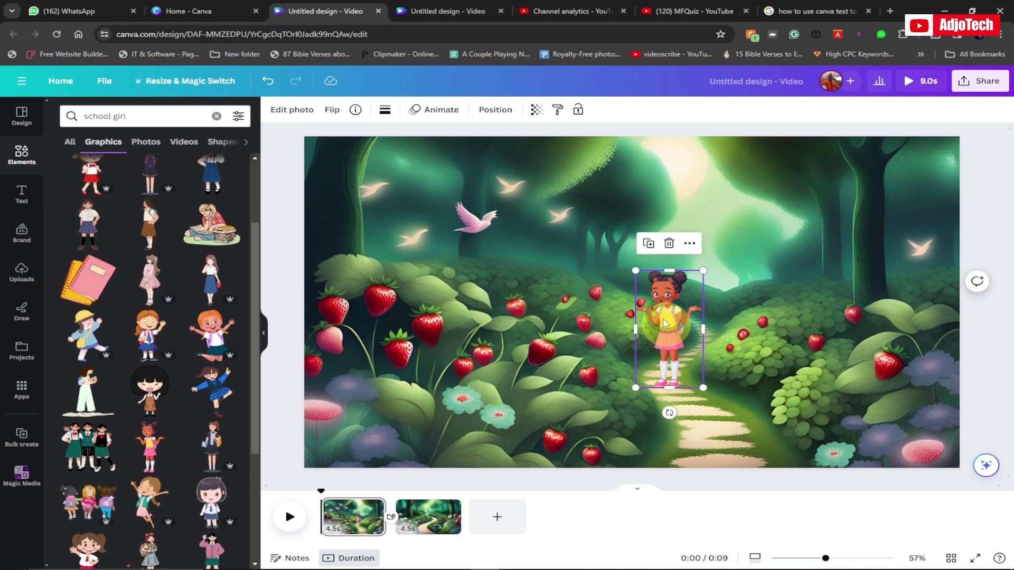
Record a custom motion path walking the girl down the path toward the bottom, then select page 2.
left_click(440, 110)
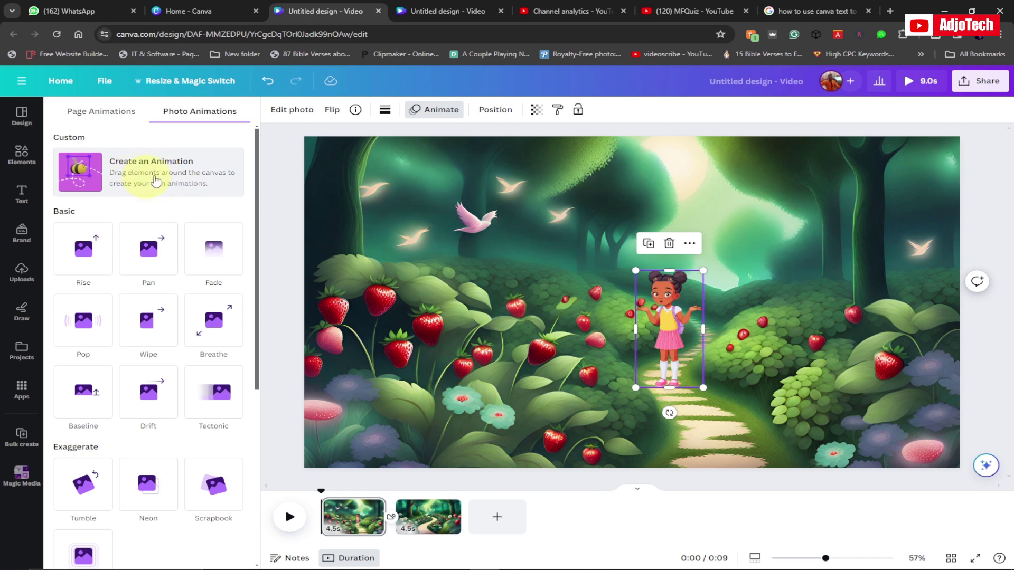
left_click(137, 171)
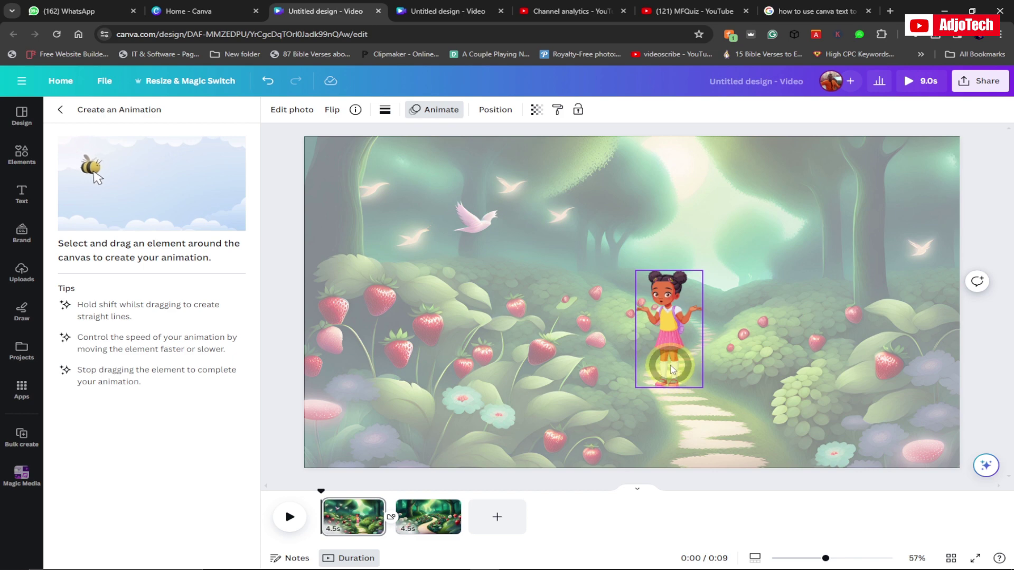
mouse_move(672, 370)
left_mouse_down()
mouse_move(707, 413)
mouse_move(722, 454)
left_mouse_up()
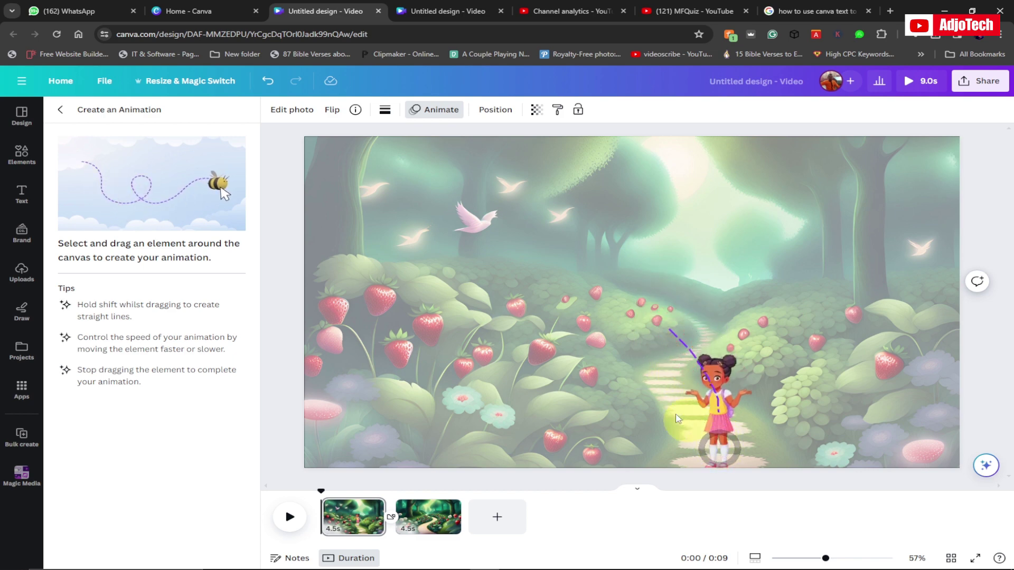
left_click_drag(678, 419, 676, 417)
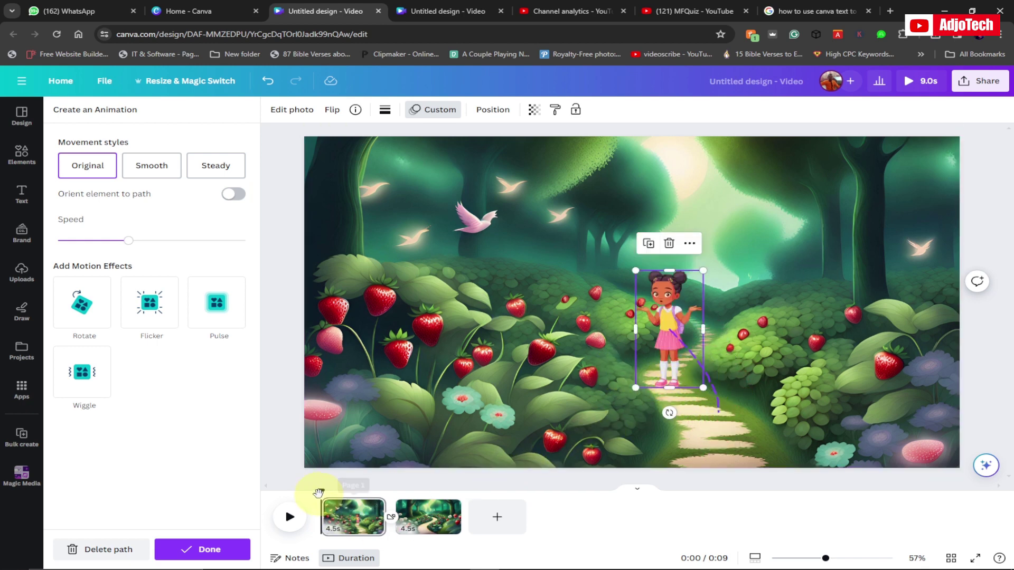
left_click(420, 503)
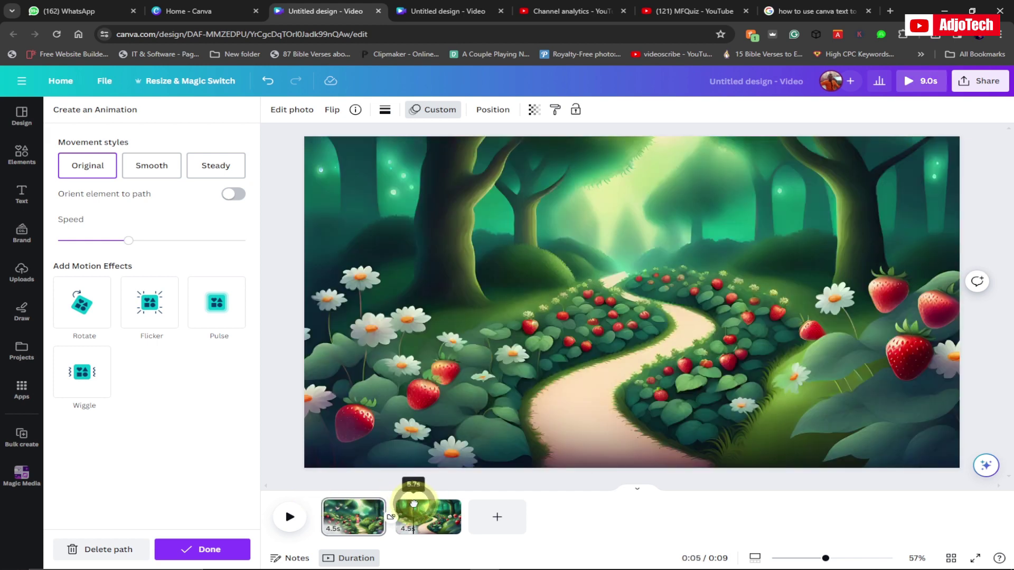
Drag a second schoolgirl graphic onto page 2's forest path and shrink her.
left_click(22, 158)
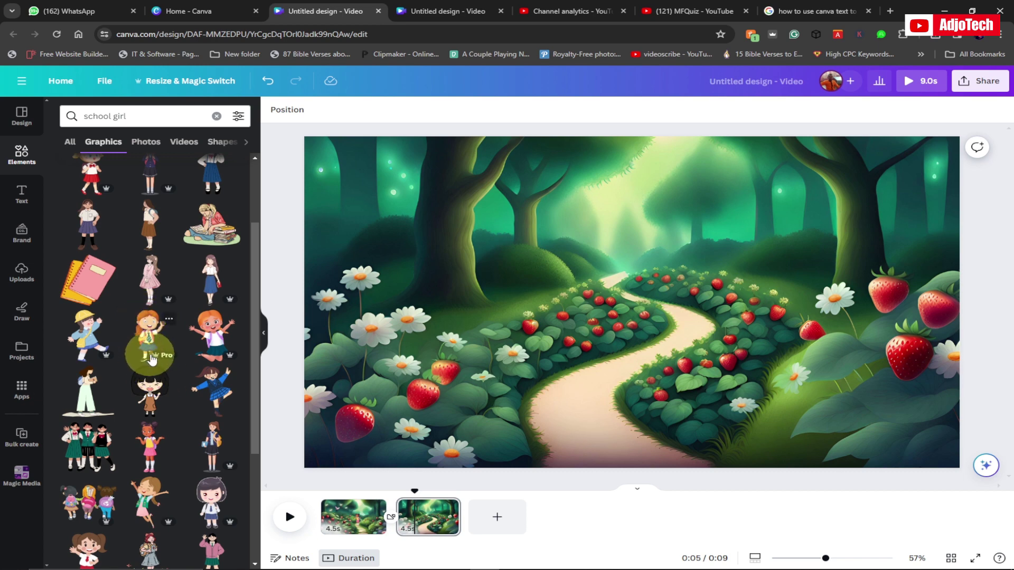
scroll(157, 359, "up", 3)
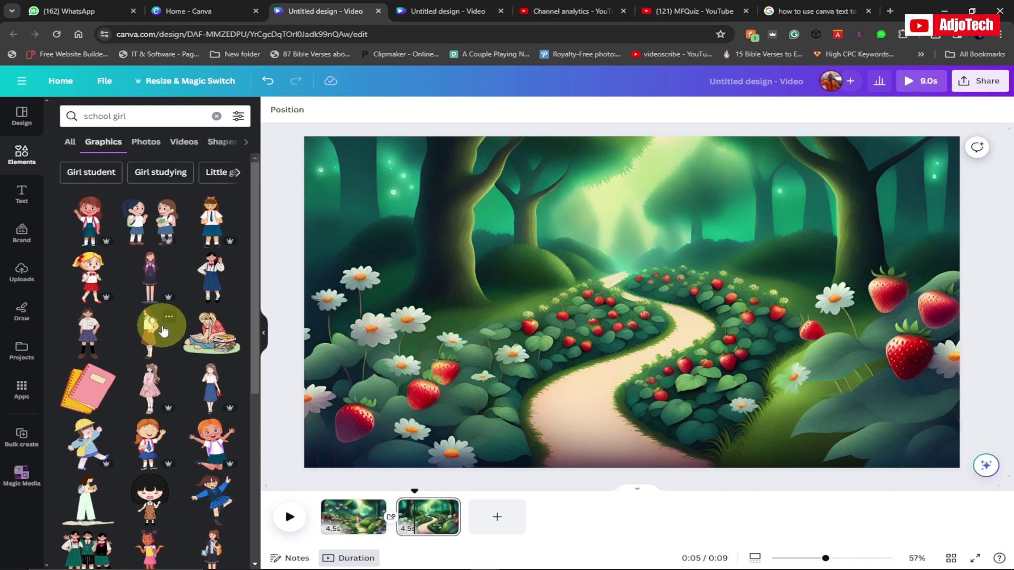
scroll(185, 411, "down", 1)
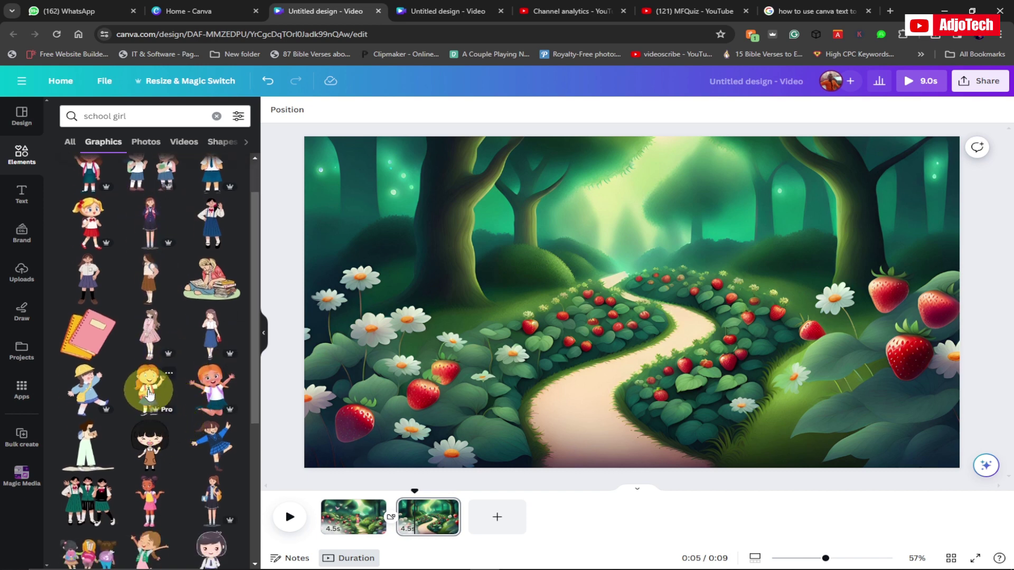
left_click_drag(148, 390, 633, 288)
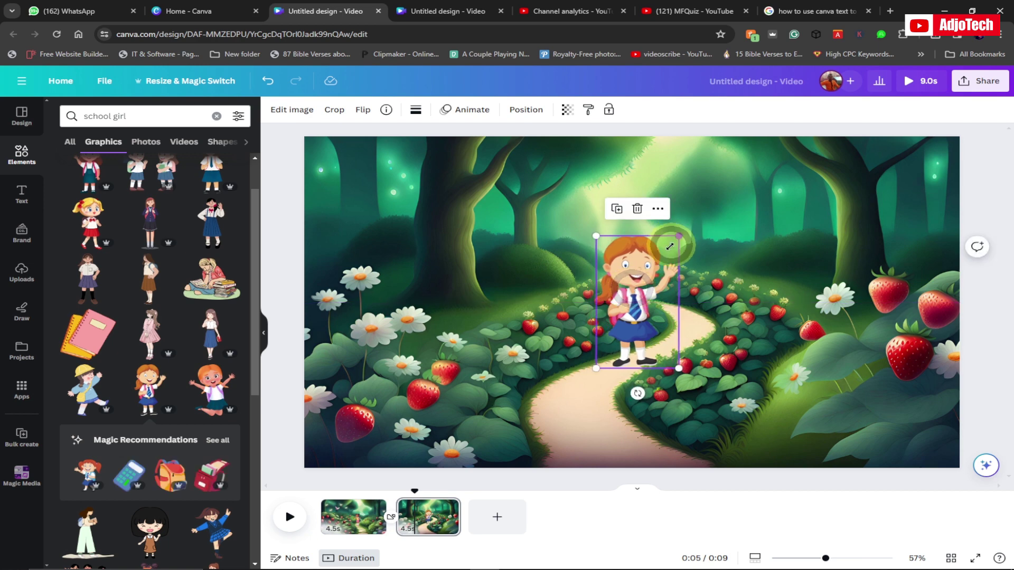
left_click_drag(670, 247, 661, 266)
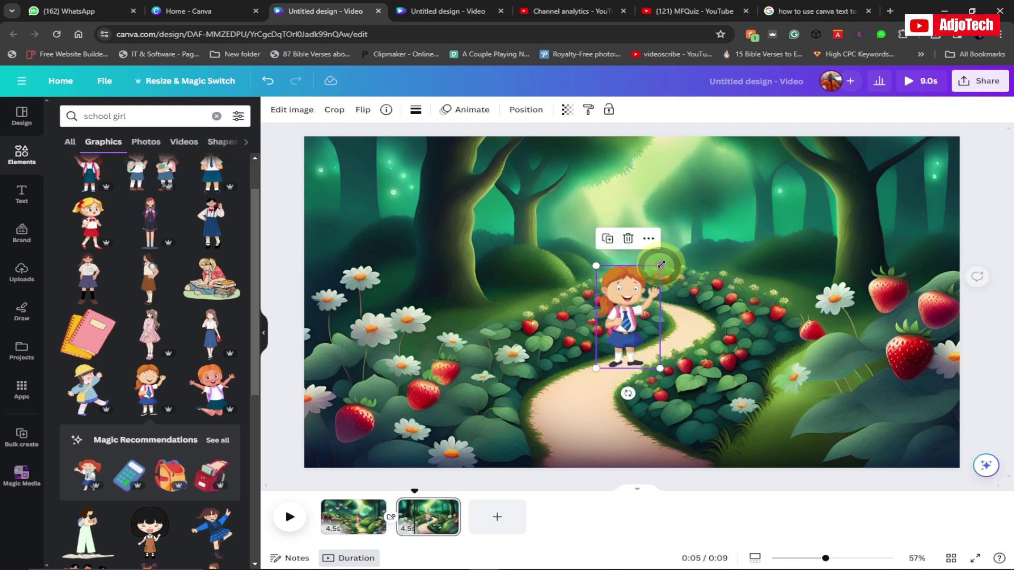
Record a custom motion walking the girl down the path toward the foreground, then replay from 0:00.
left_click(465, 110)
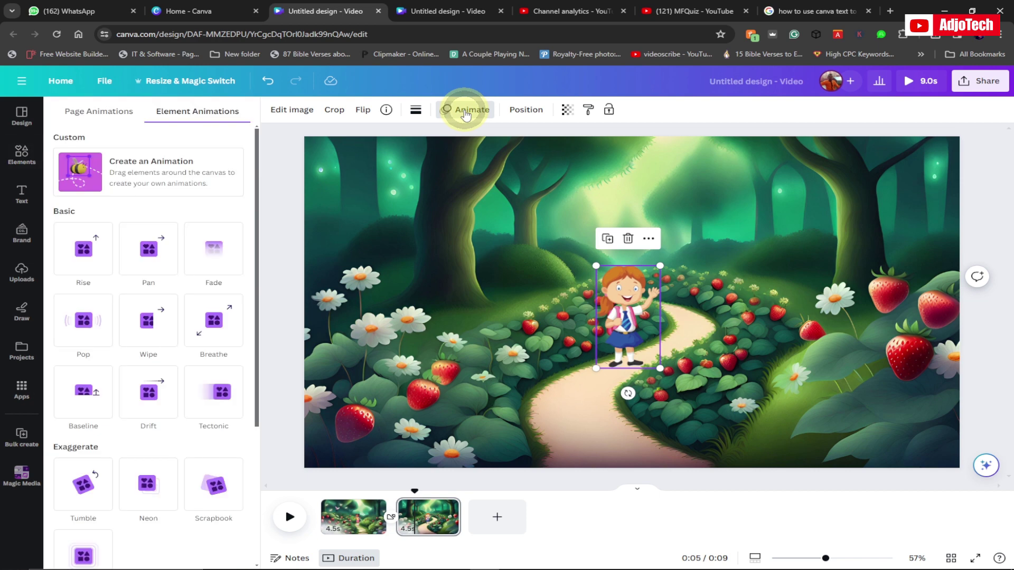
left_click(132, 169)
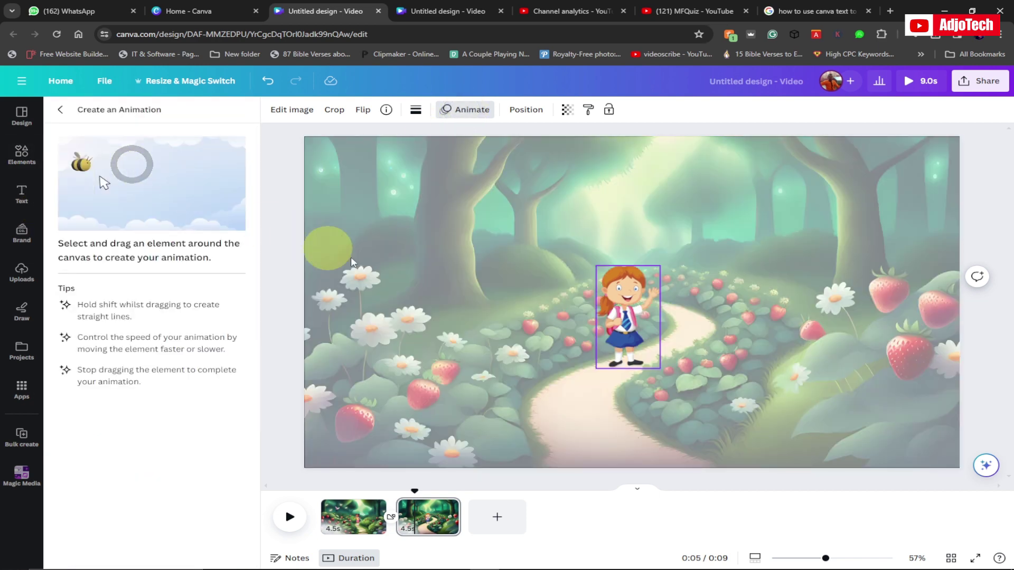
mouse_move(621, 362)
left_mouse_down()
mouse_move(588, 389)
mouse_move(581, 422)
mouse_move(611, 454)
left_mouse_up()
left_click_drag(545, 416, 543, 408)
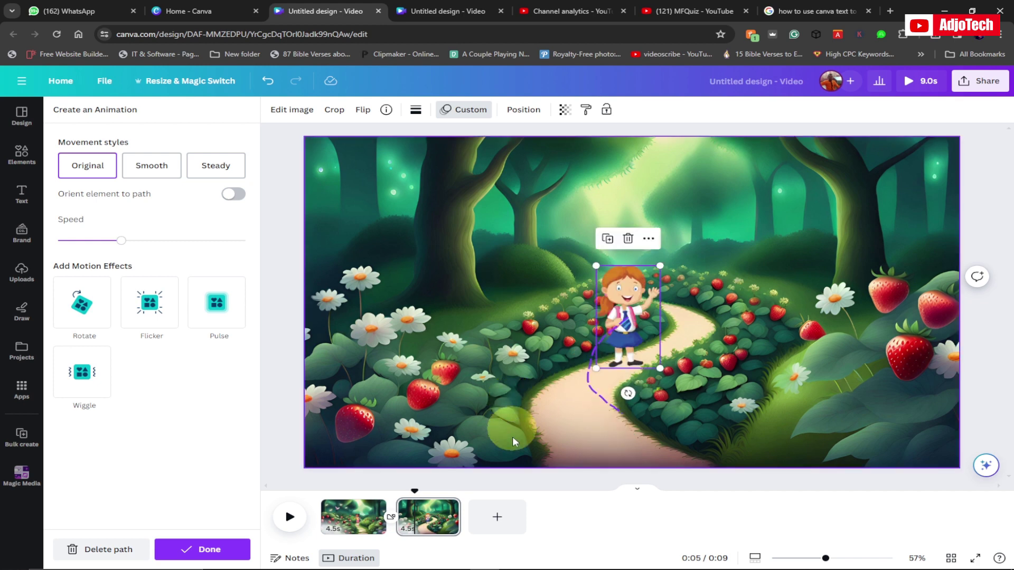
left_click_drag(412, 492, 304, 495)
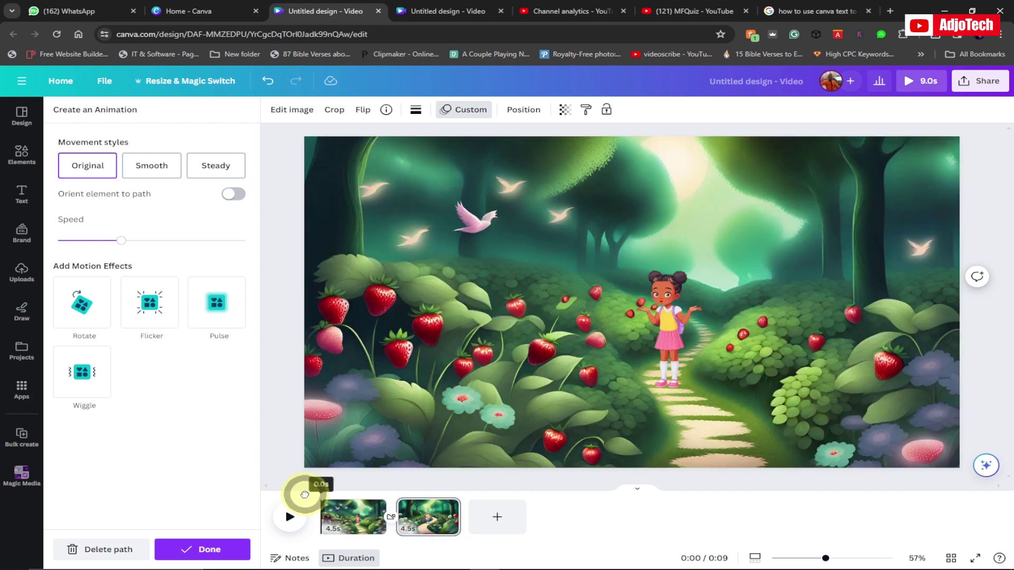
left_click(292, 520)
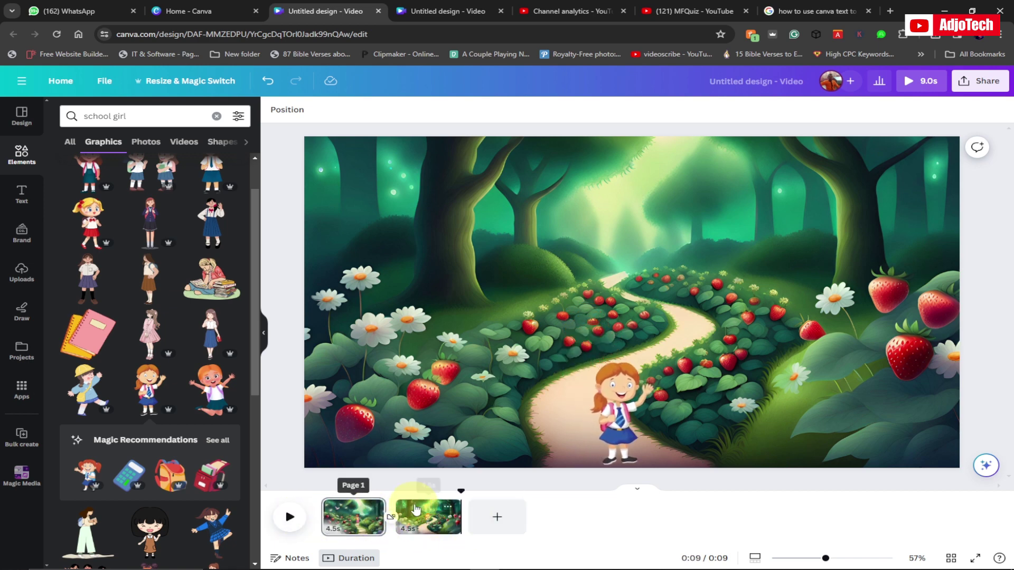
Search Elements for 'bir' and show the bird audio results.
left_click_drag(463, 491, 312, 487)
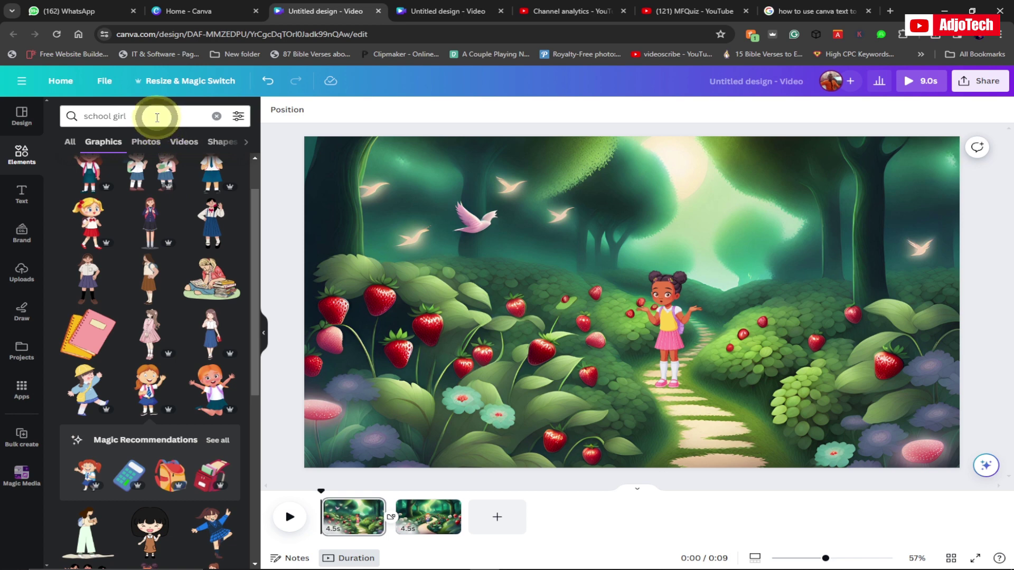
left_click_drag(156, 117, 81, 110)
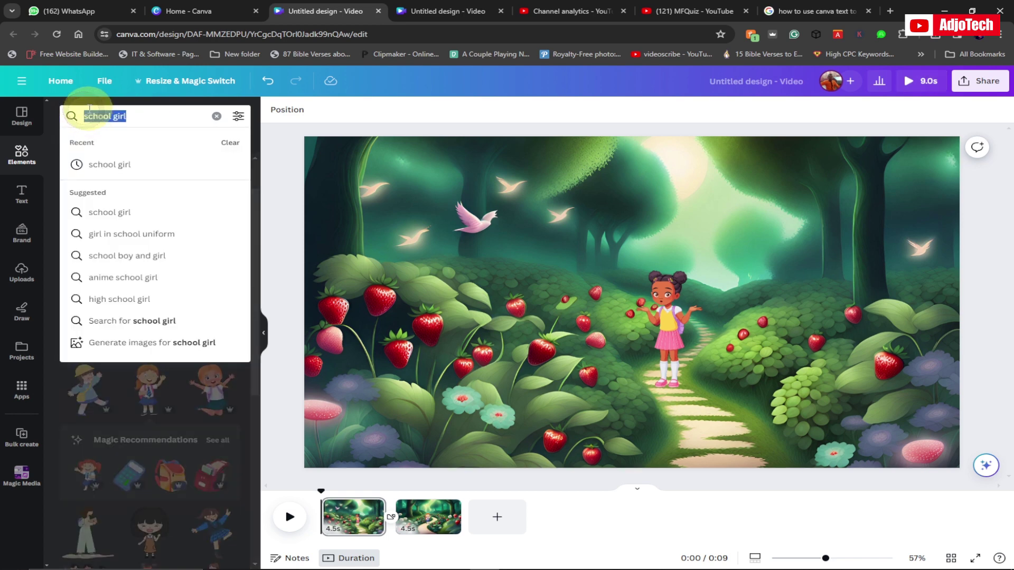
type("bir")
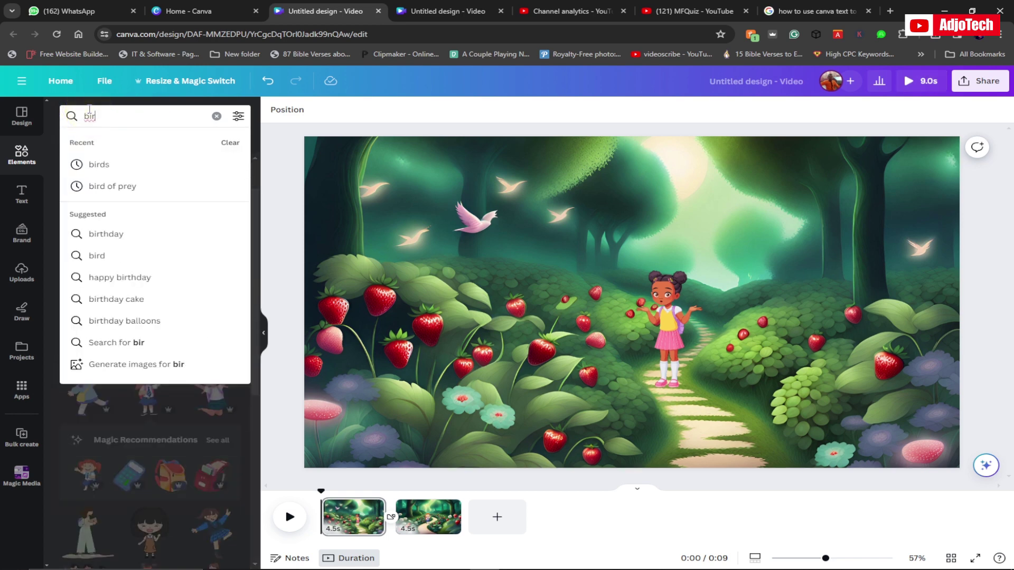
left_click(99, 165)
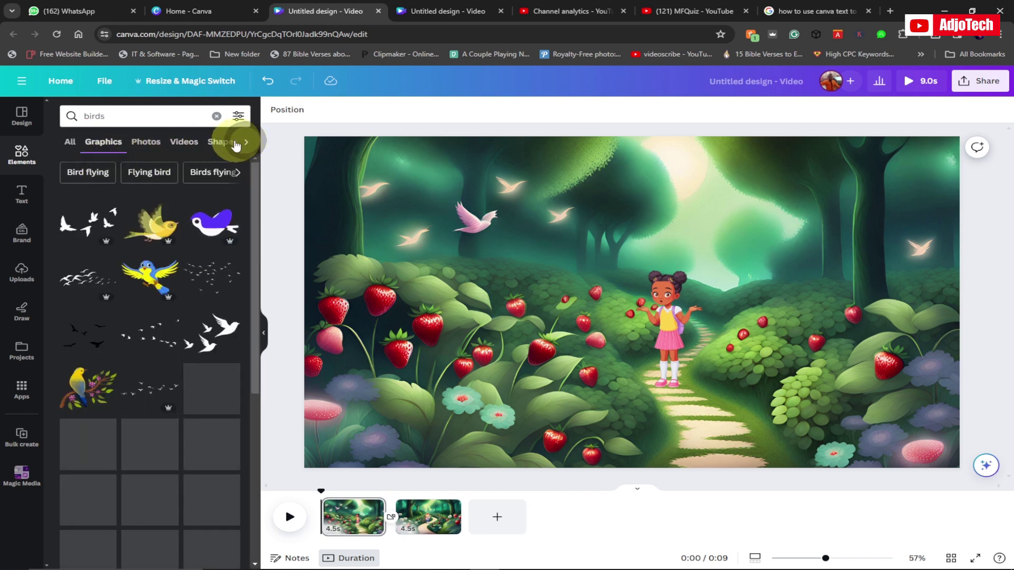
left_click(245, 142)
left_click(191, 145)
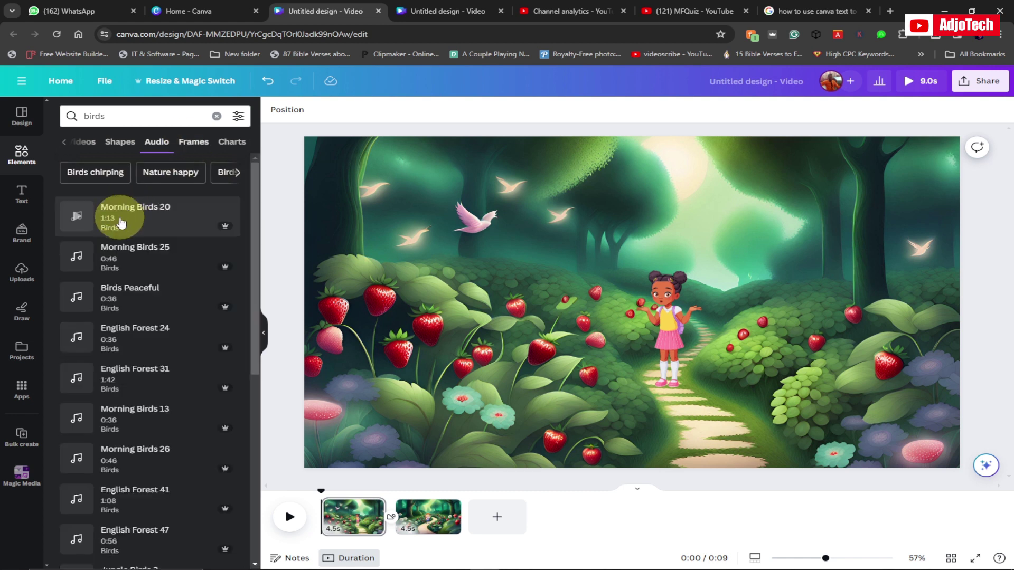
Add Morning Birds 20 as a 9.0s soundtrack and open its Beat Sync settings.
left_click(78, 216)
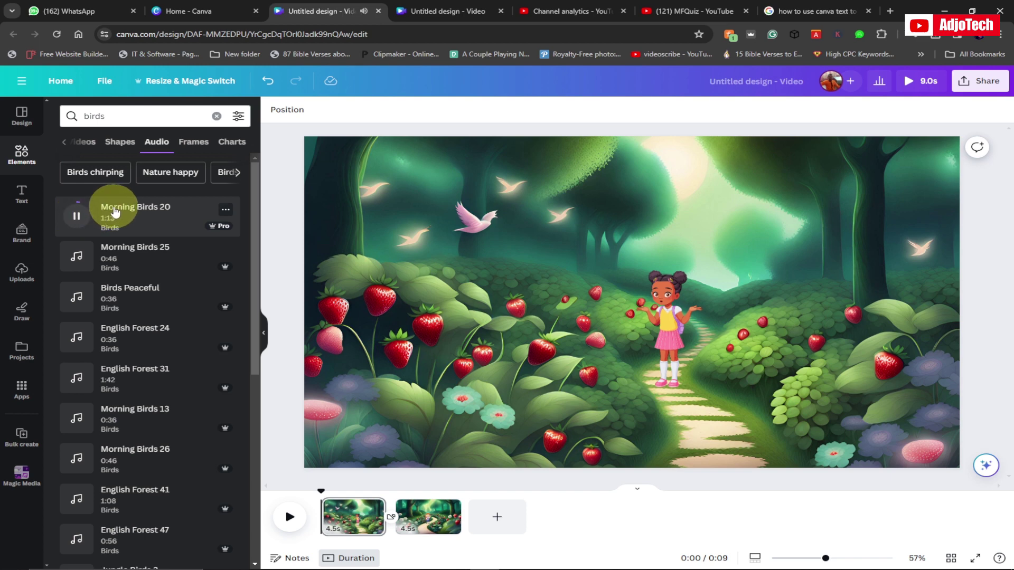
left_click(117, 212)
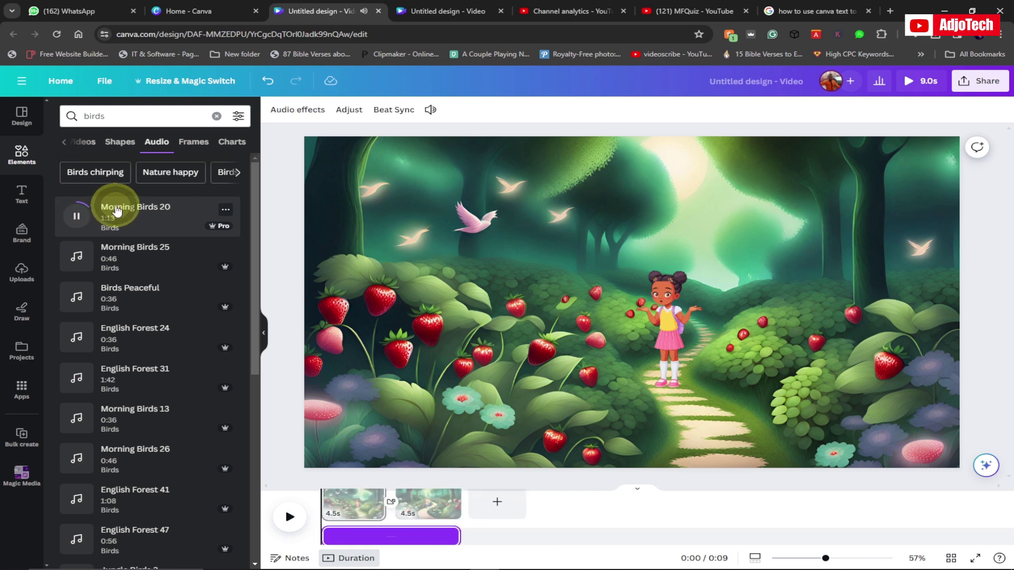
left_click(77, 216)
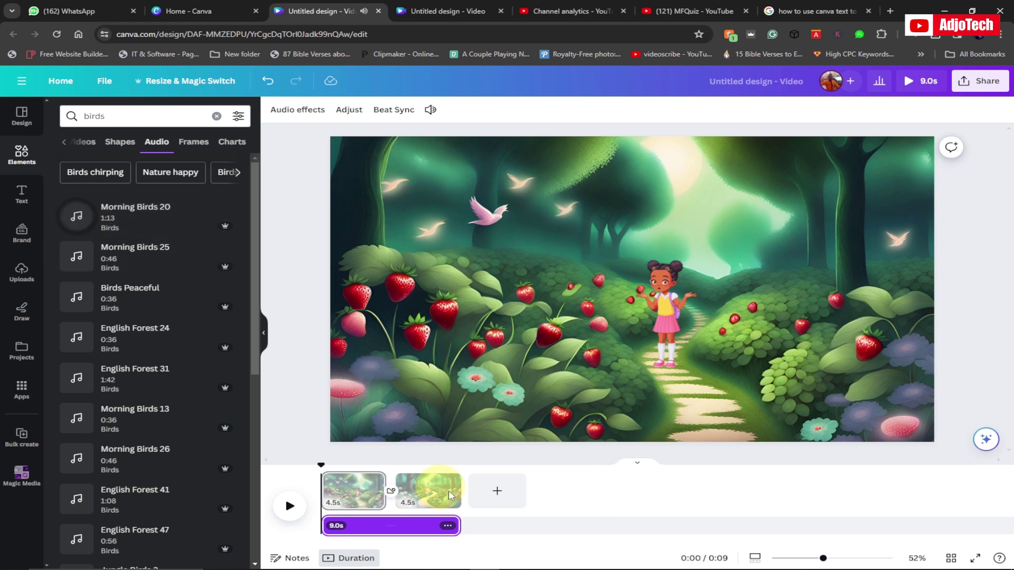
left_click(341, 524)
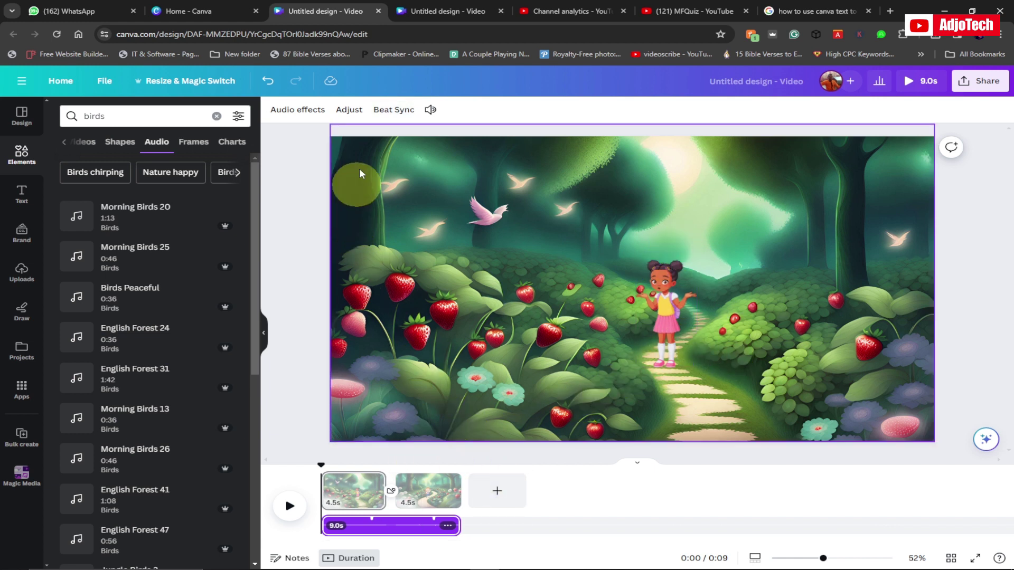
left_click(391, 115)
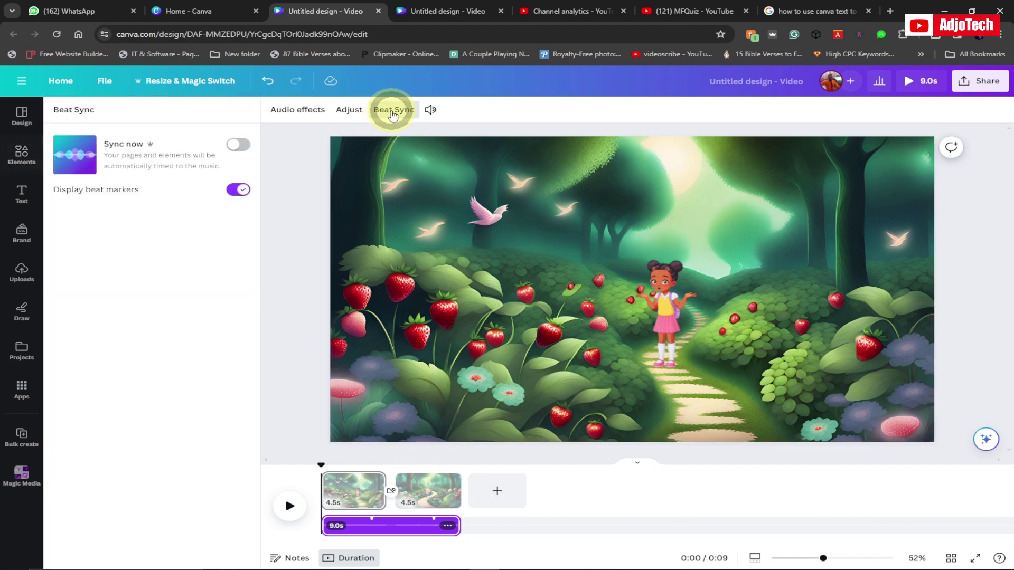
Turn on Sync now to retime pages to 4.0s and 3.1s, then preview the 7.1s video.
left_click(237, 146)
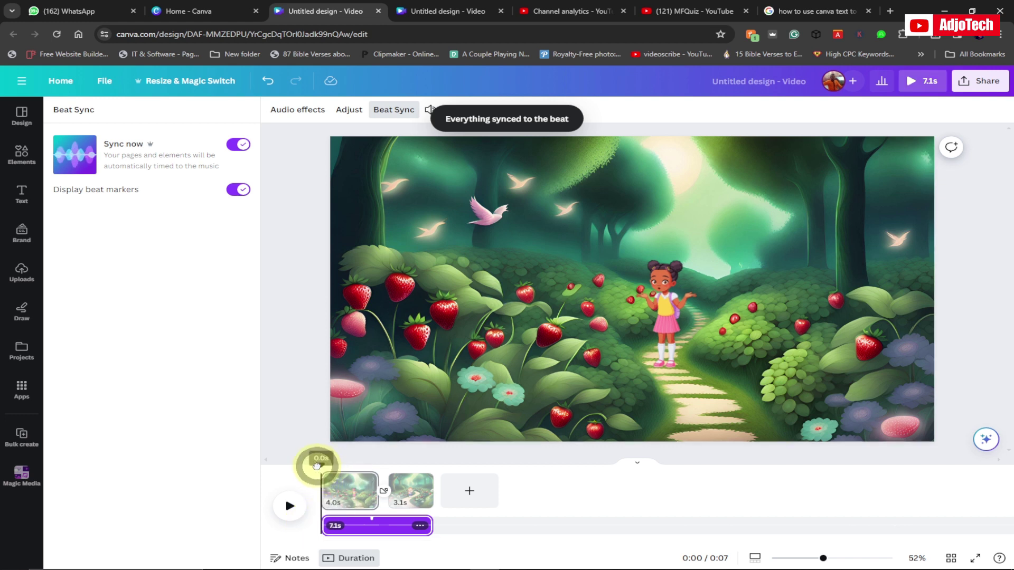
left_click(289, 506)
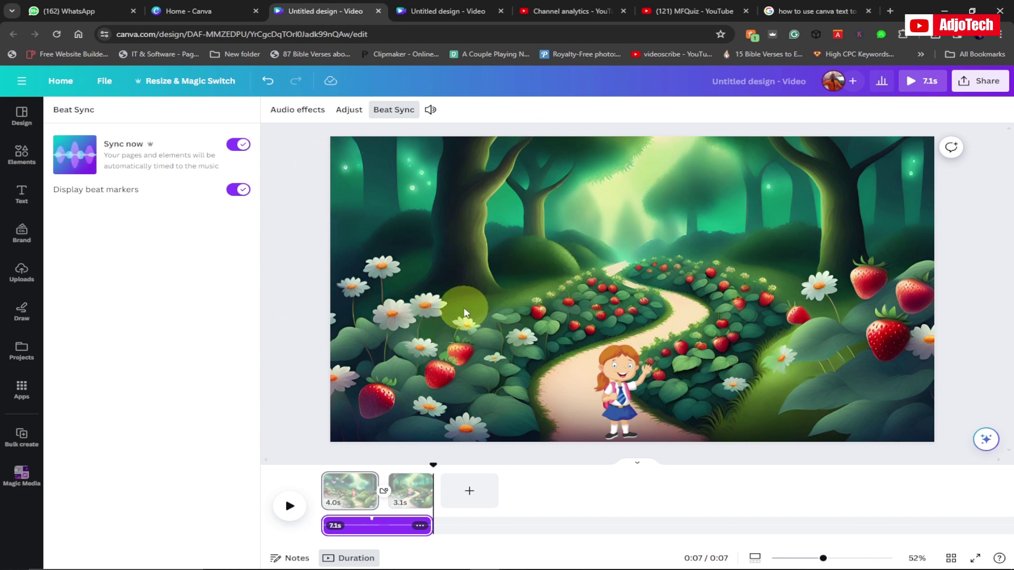
Download both pages as an MP4 video.
left_click(984, 84)
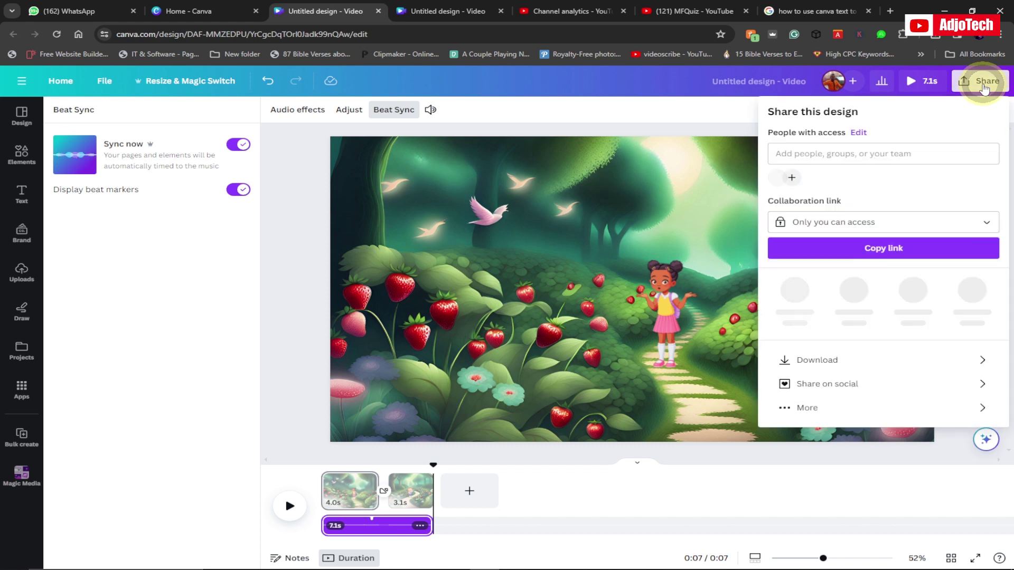
left_click(833, 359)
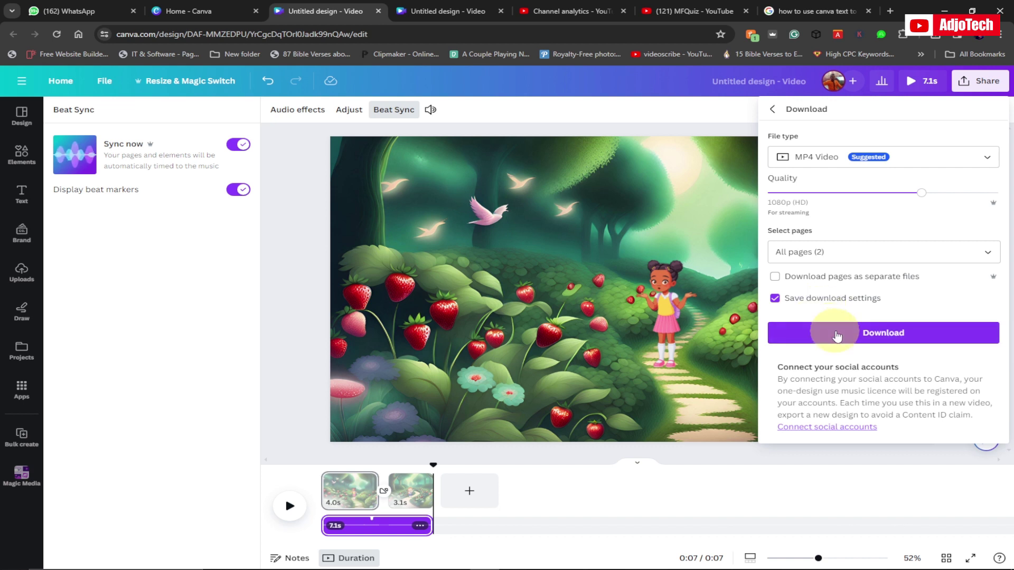
left_click(877, 338)
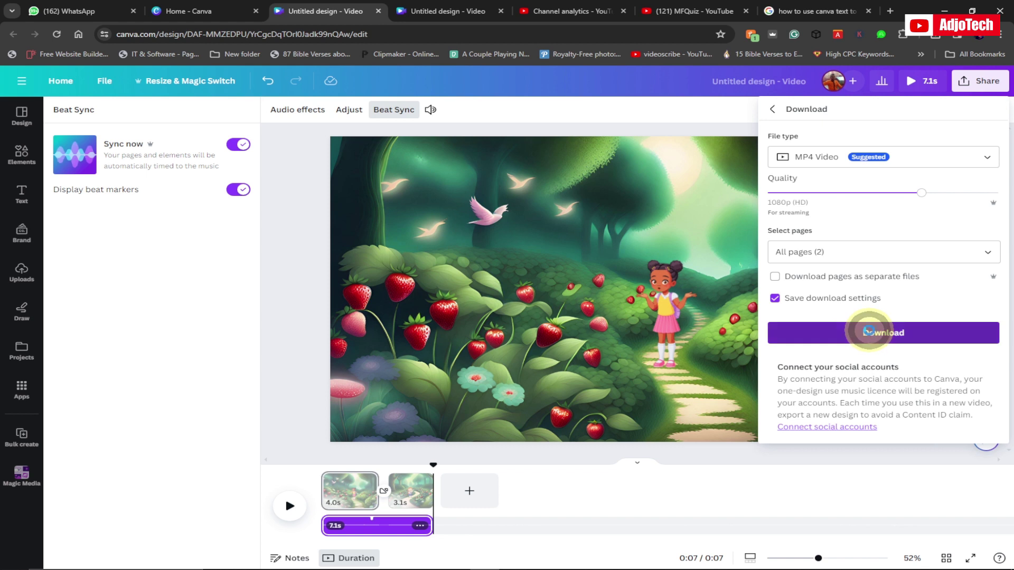
left_click(869, 332)
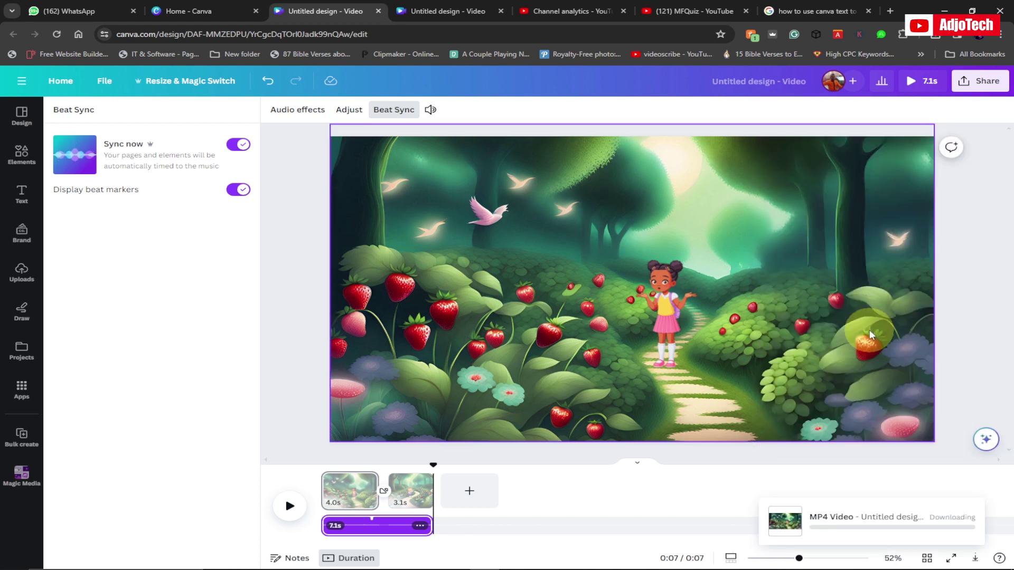
left_click(826, 516)
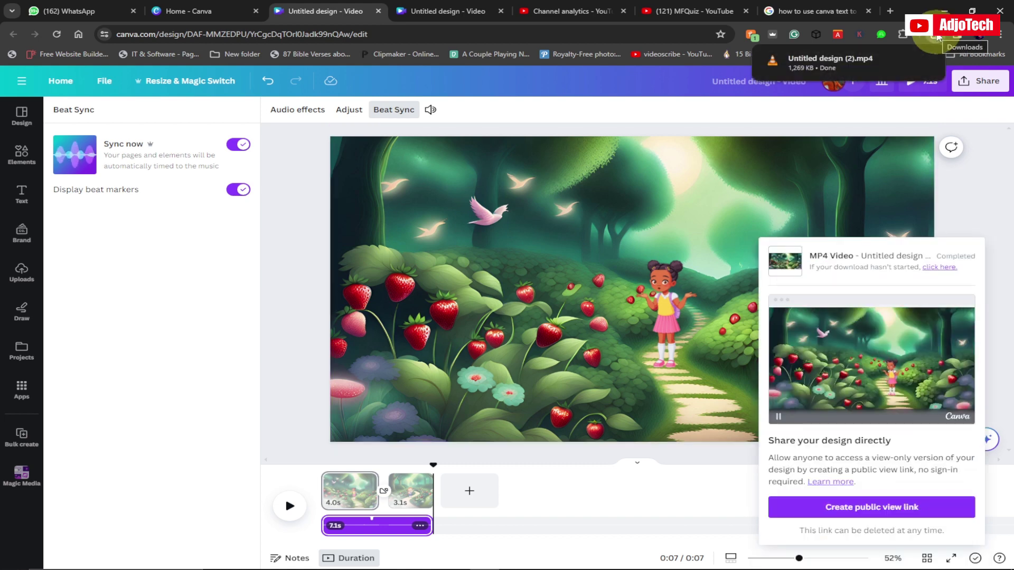
Open 'Untitled design (2).mp4' from the Downloads folder in VLC and pause it.
left_click(902, 61)
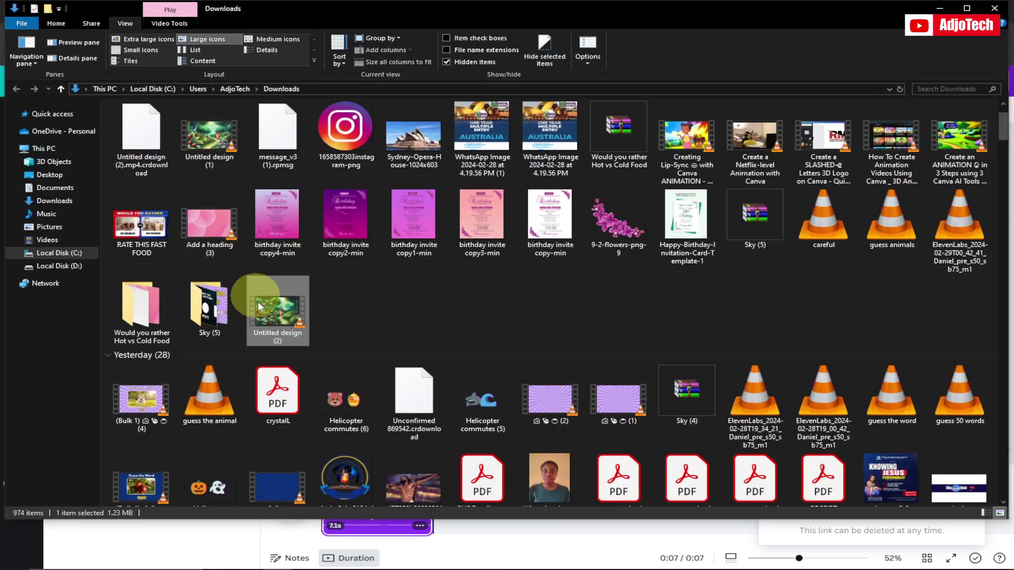
double_click(258, 302)
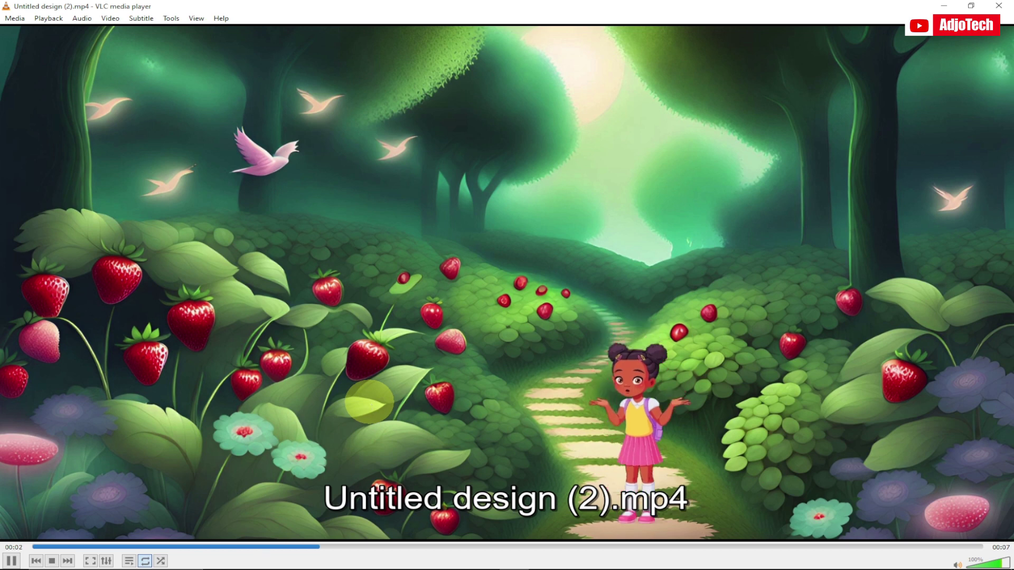
key("space")
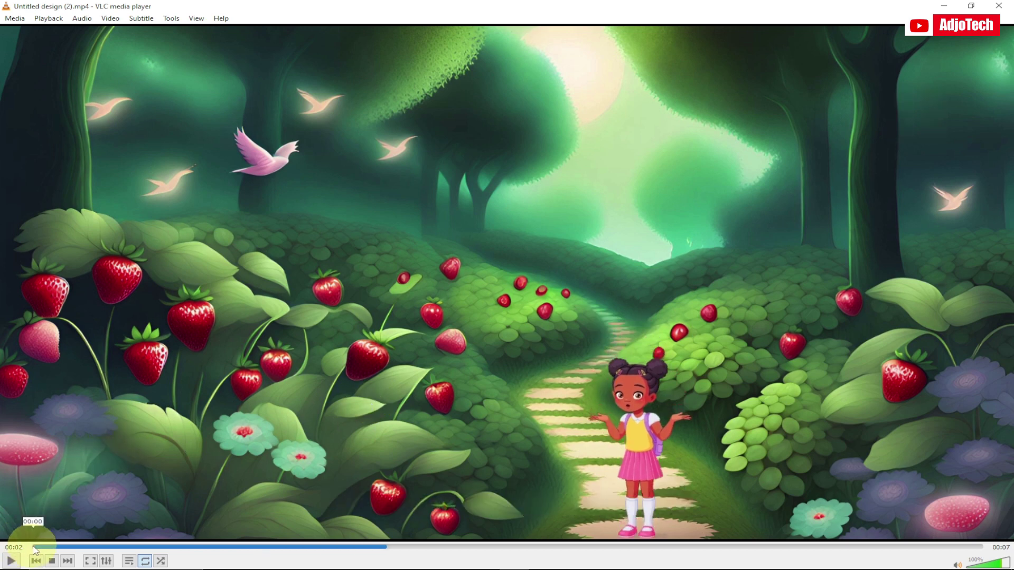